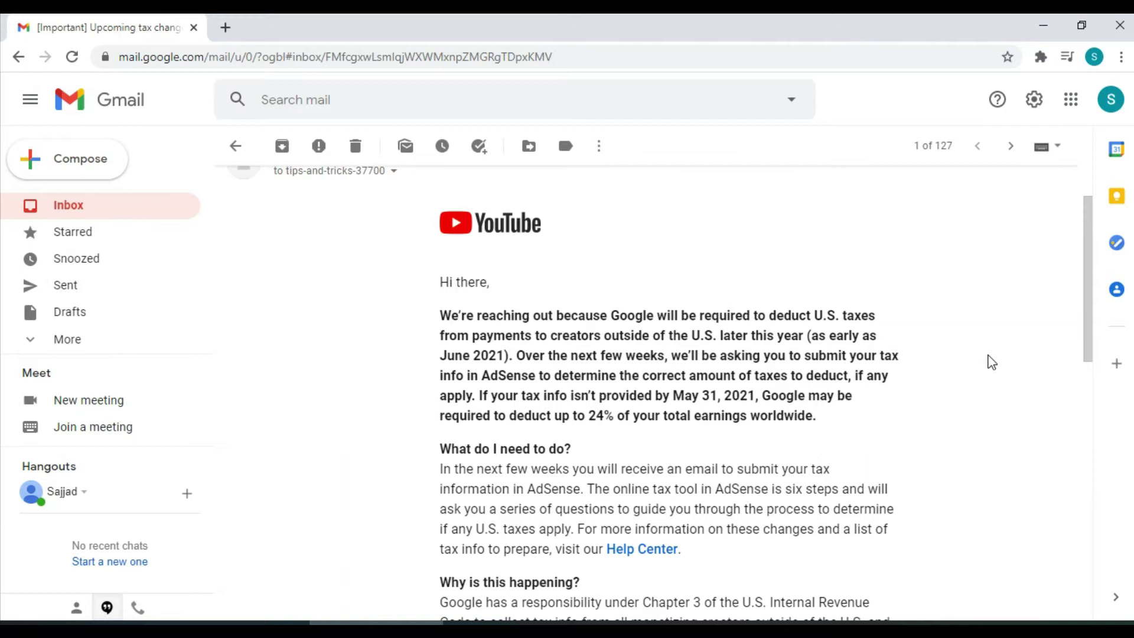
Read YouTube's email about the upcoming tax changes, and start adding United States tax info in Google AdSense
scroll(949, 331, "down", 4)
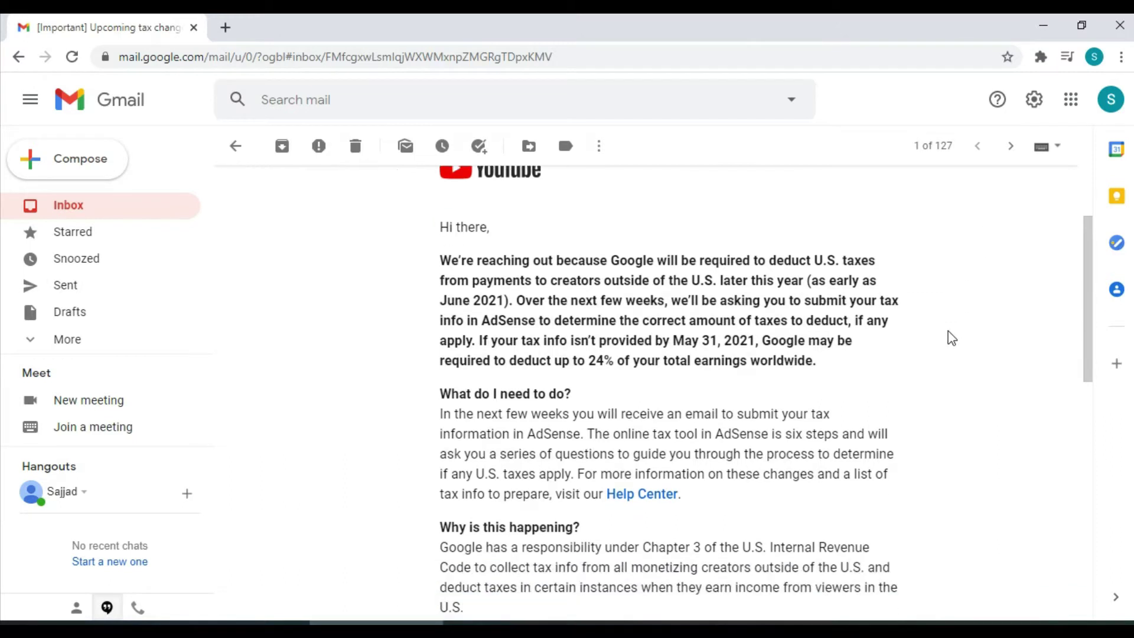
scroll(950, 338, "down", 1)
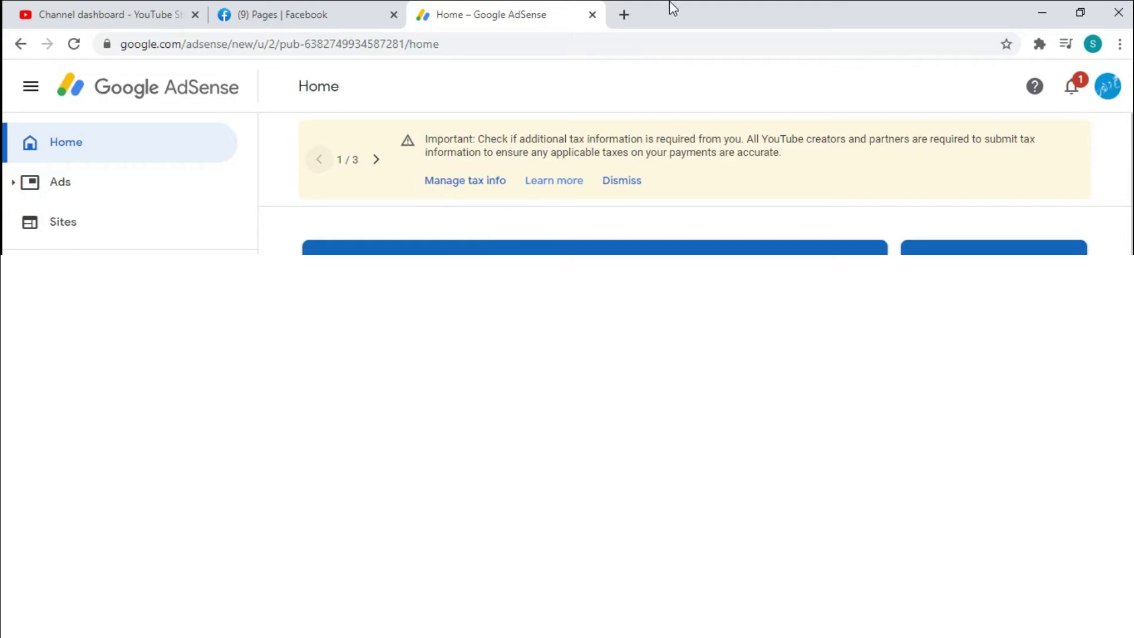
left_click(477, 182)
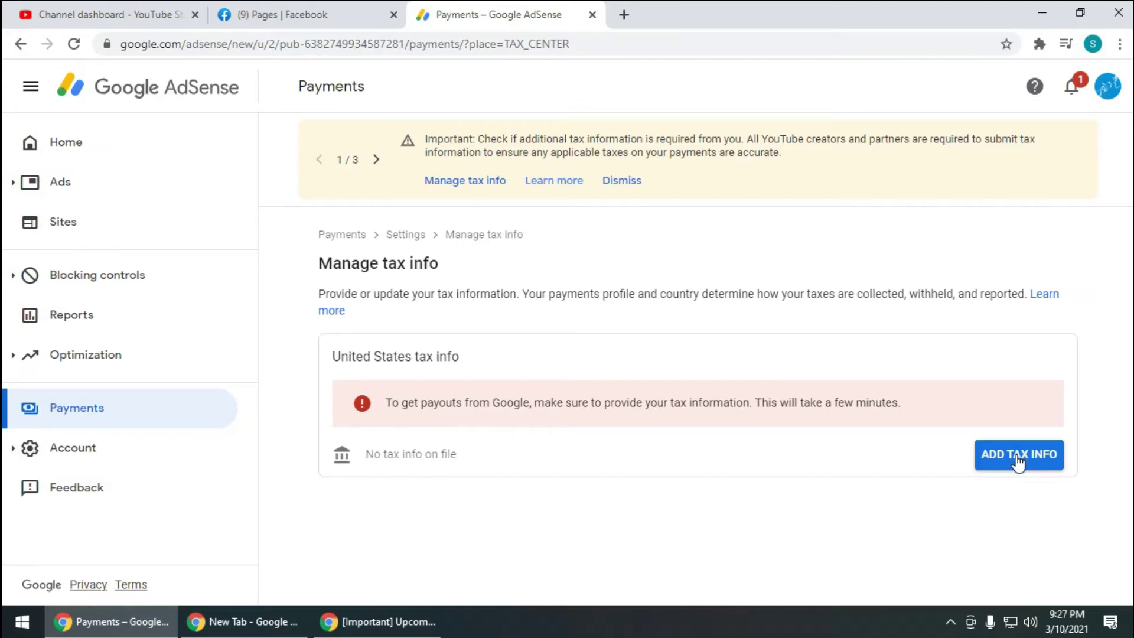
left_click(1017, 456)
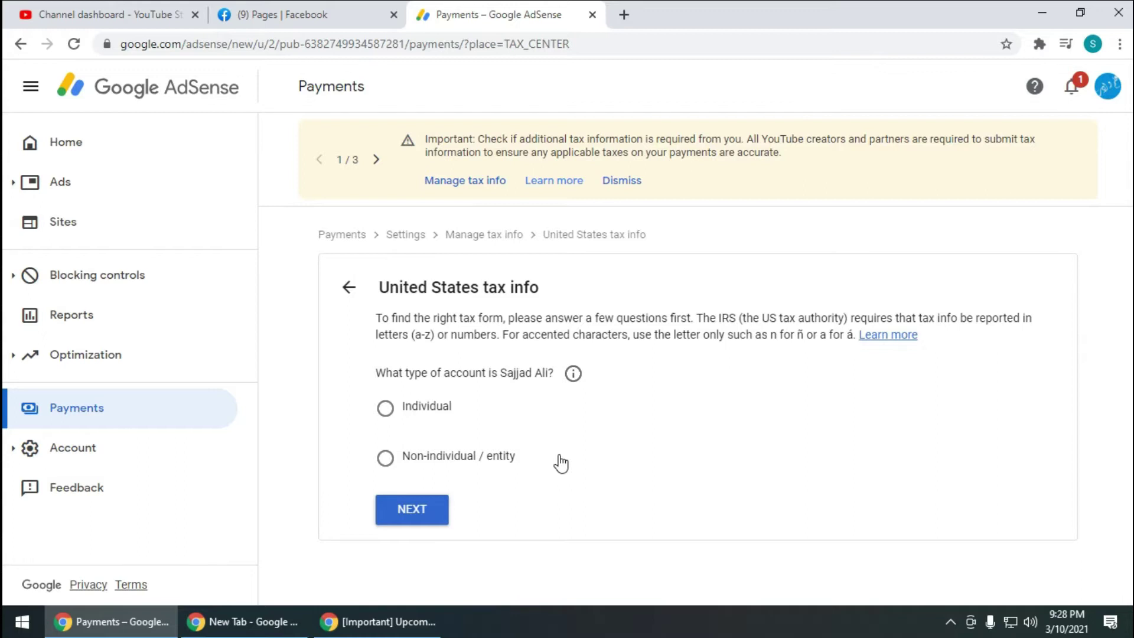
Set the account type to Individual and answer No to being a citizen or resident of the United States
left_click(391, 411)
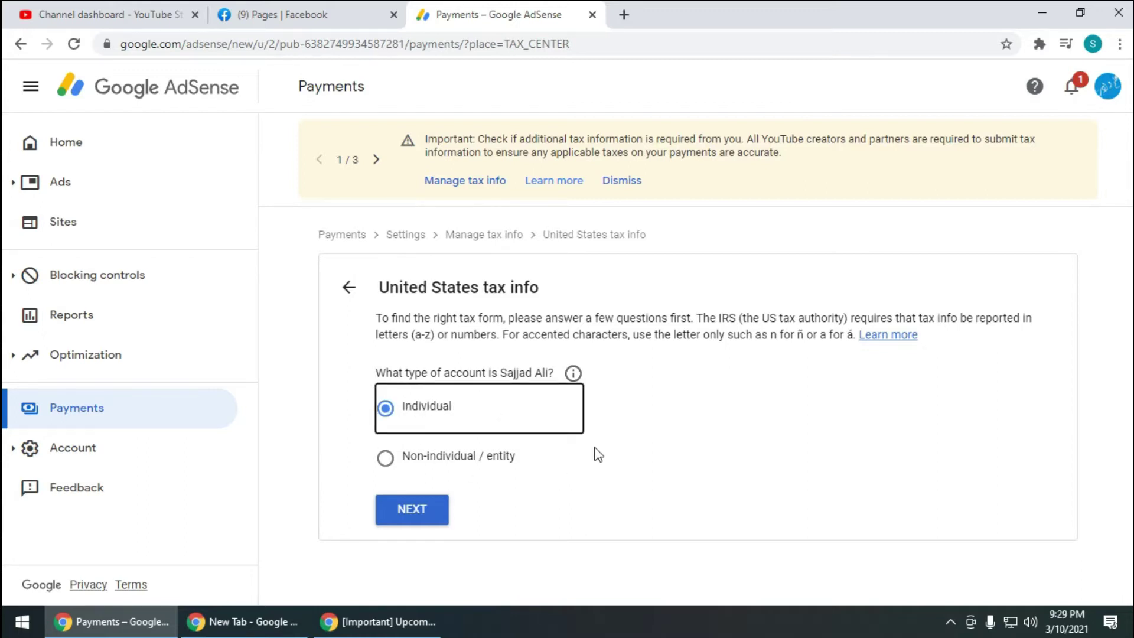
left_click(424, 514)
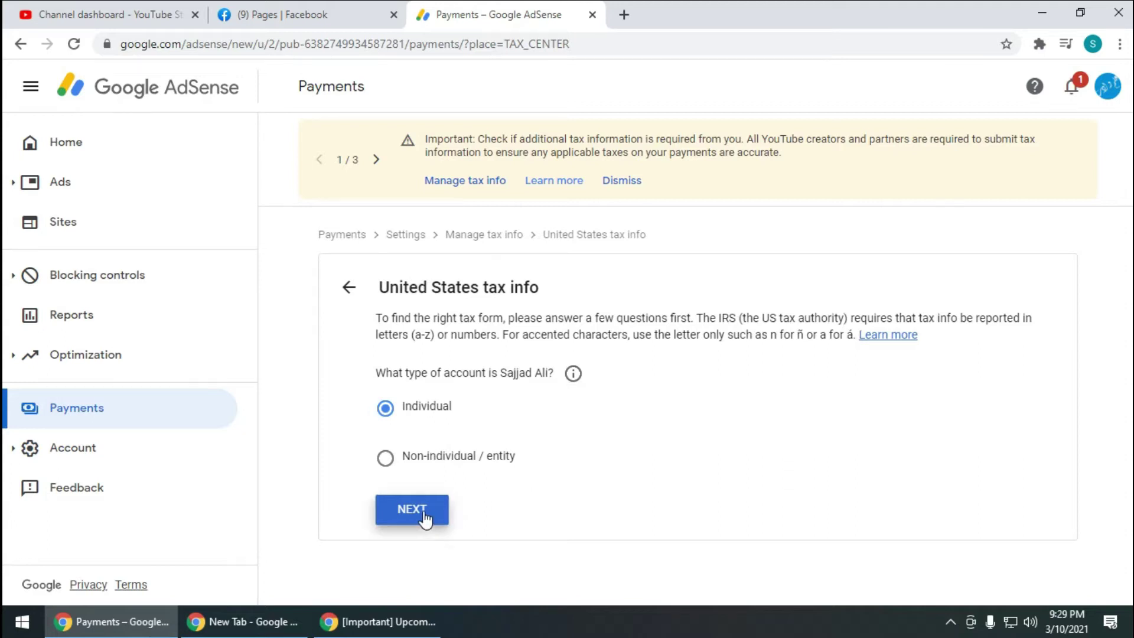
scroll(845, 466, "down", 1)
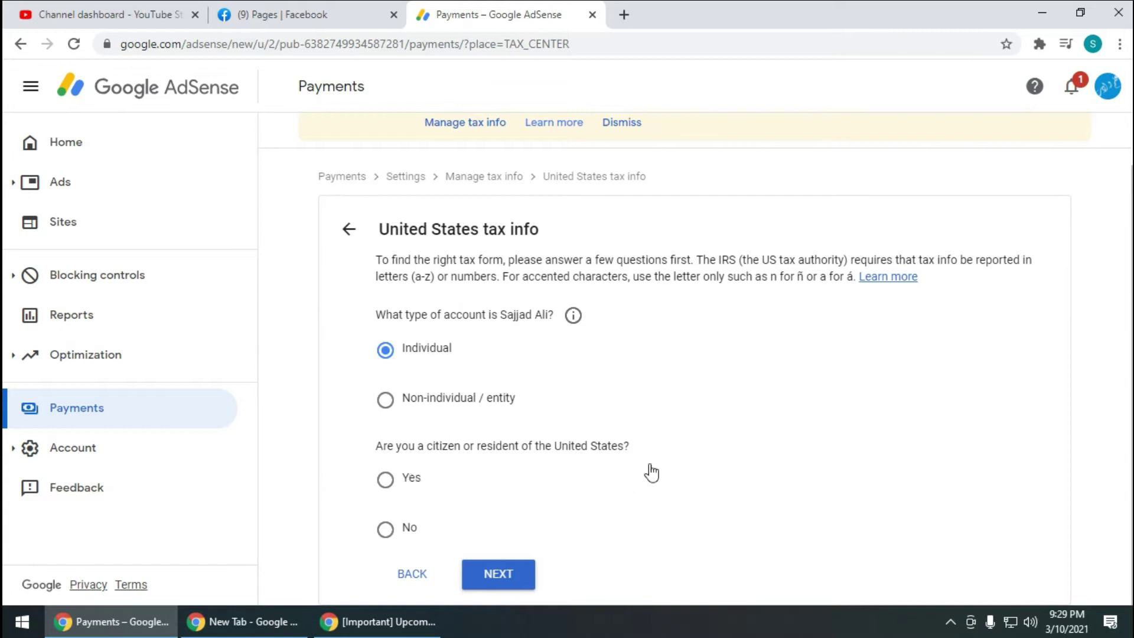
left_click(396, 533)
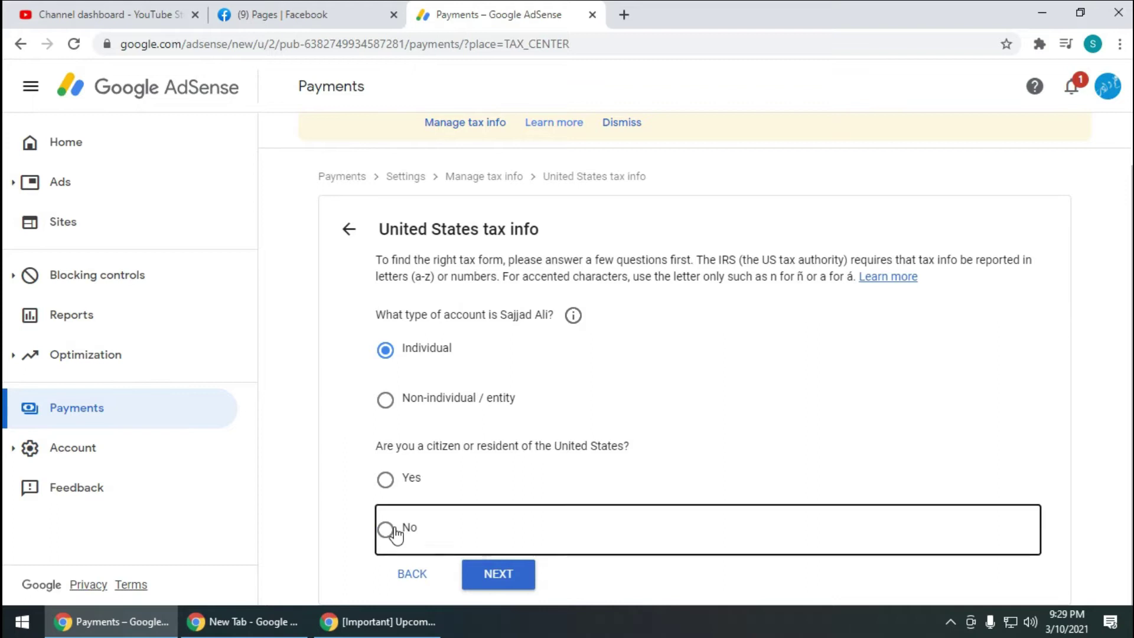
left_click(522, 587)
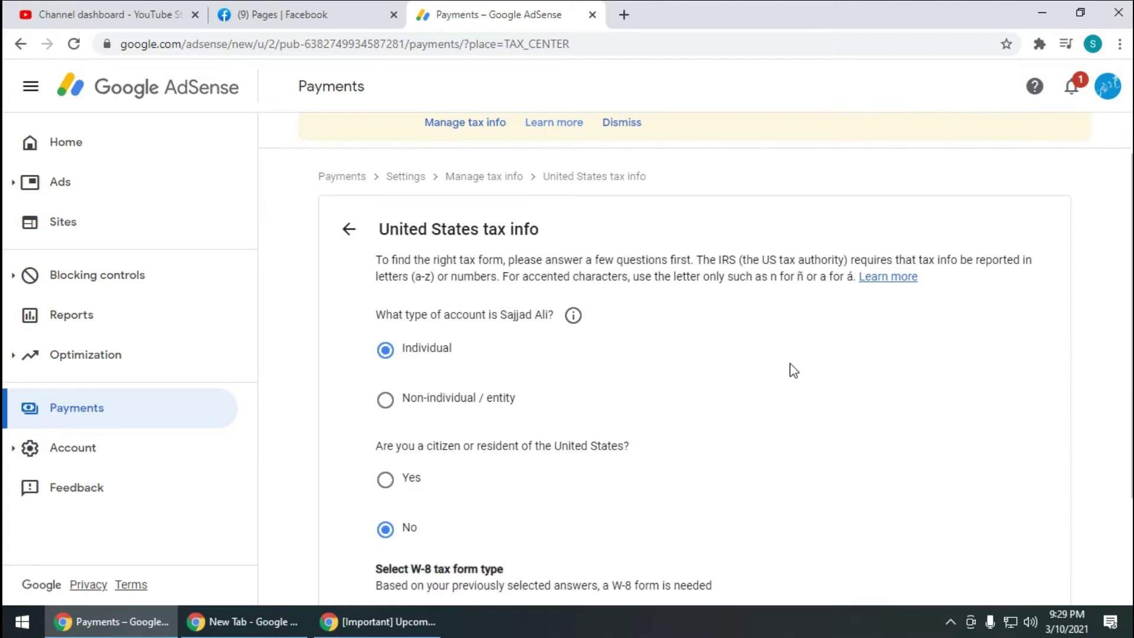
Return to the AdSense tax questions, select W-8BEN as the tax form type and start the form
scroll(896, 420, "down", 3)
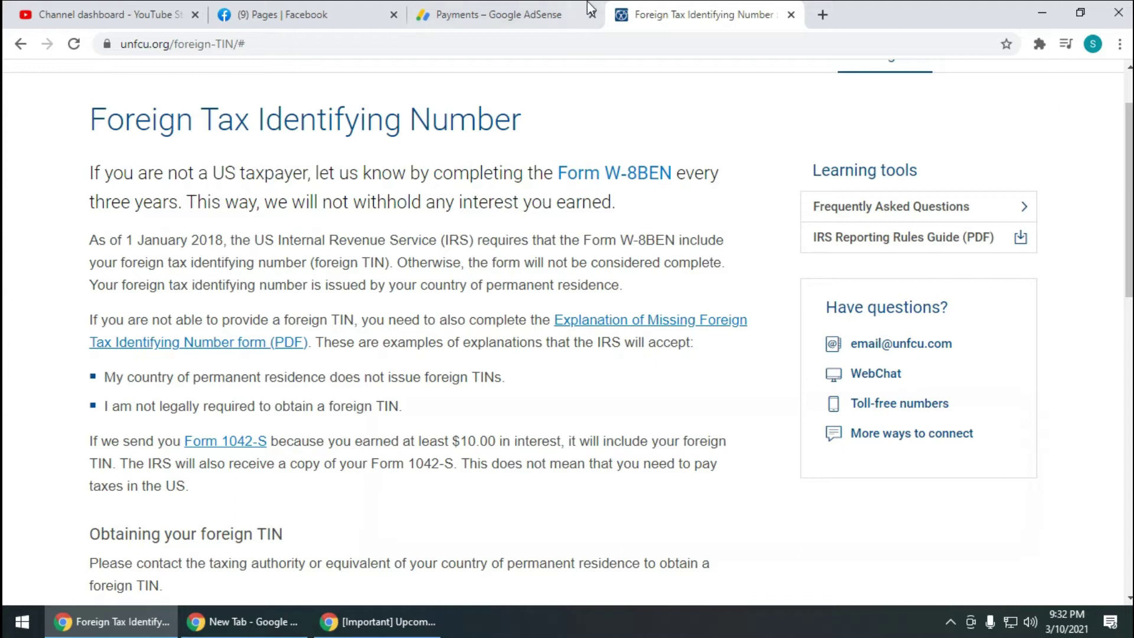
left_click(541, 14)
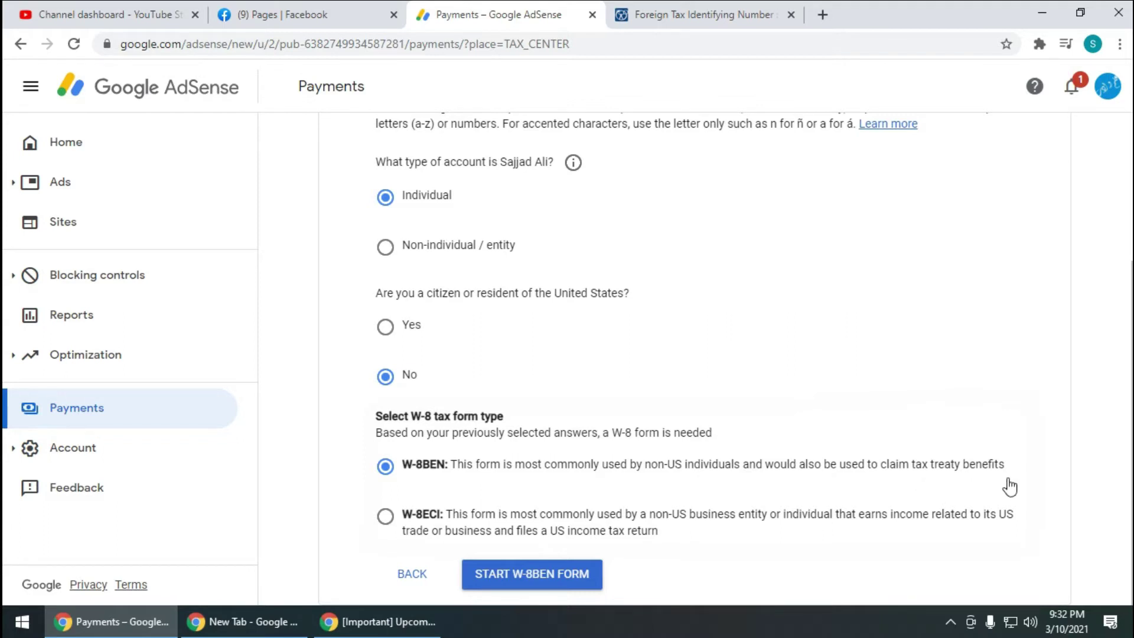
left_click(390, 470)
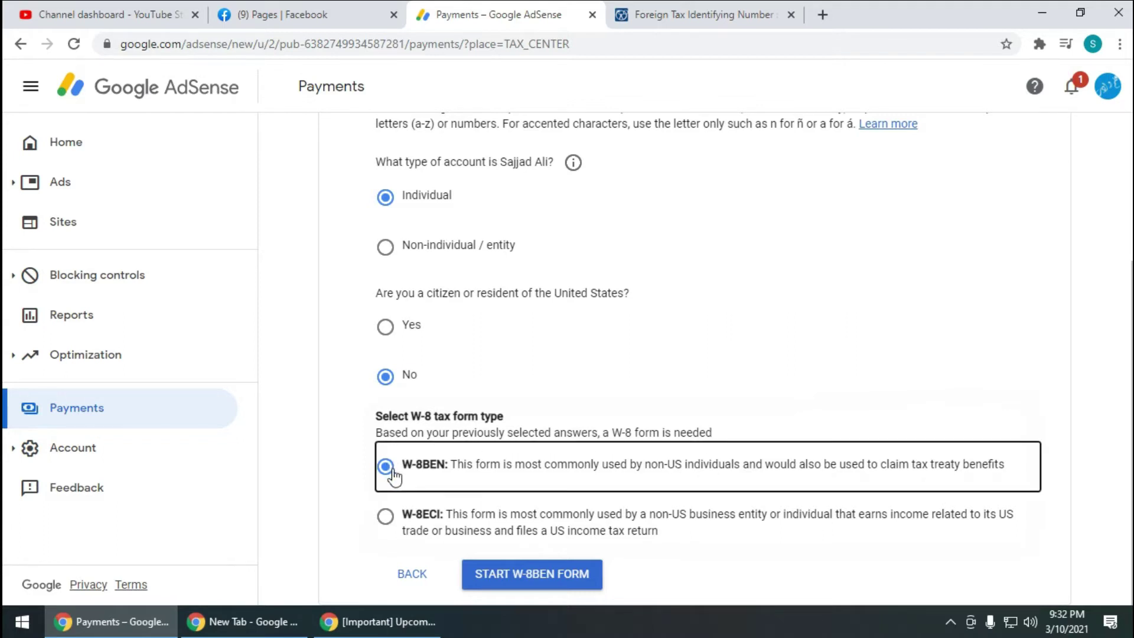
left_click(554, 585)
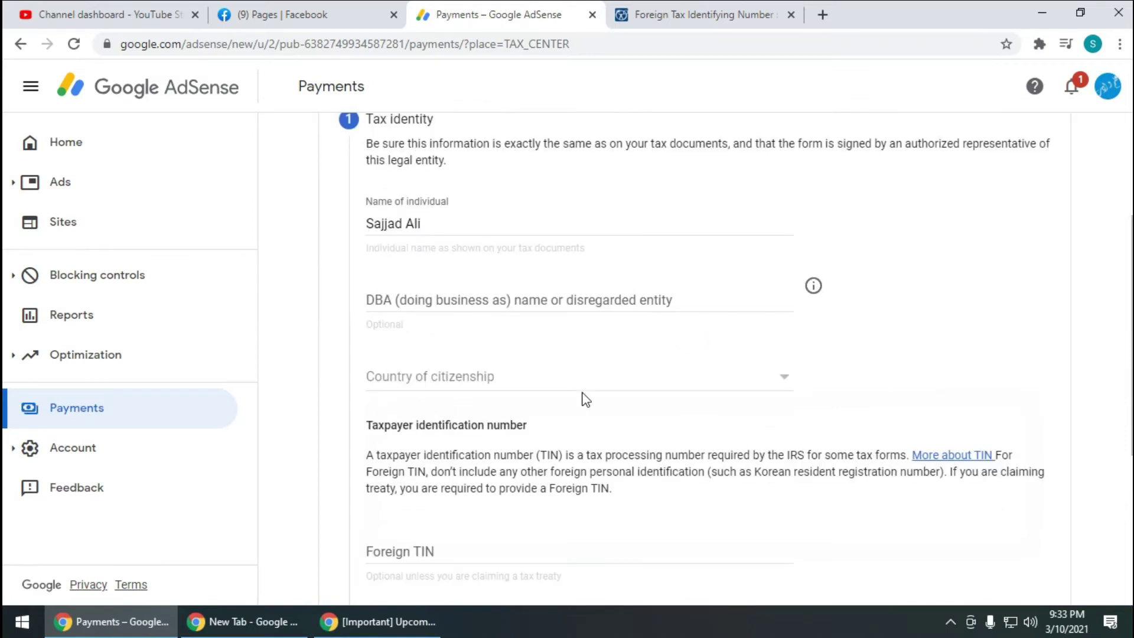
Review the Tax identity section of the W-8BEN form and read the explanation of the DBA name field
scroll(620, 393, "up", 3)
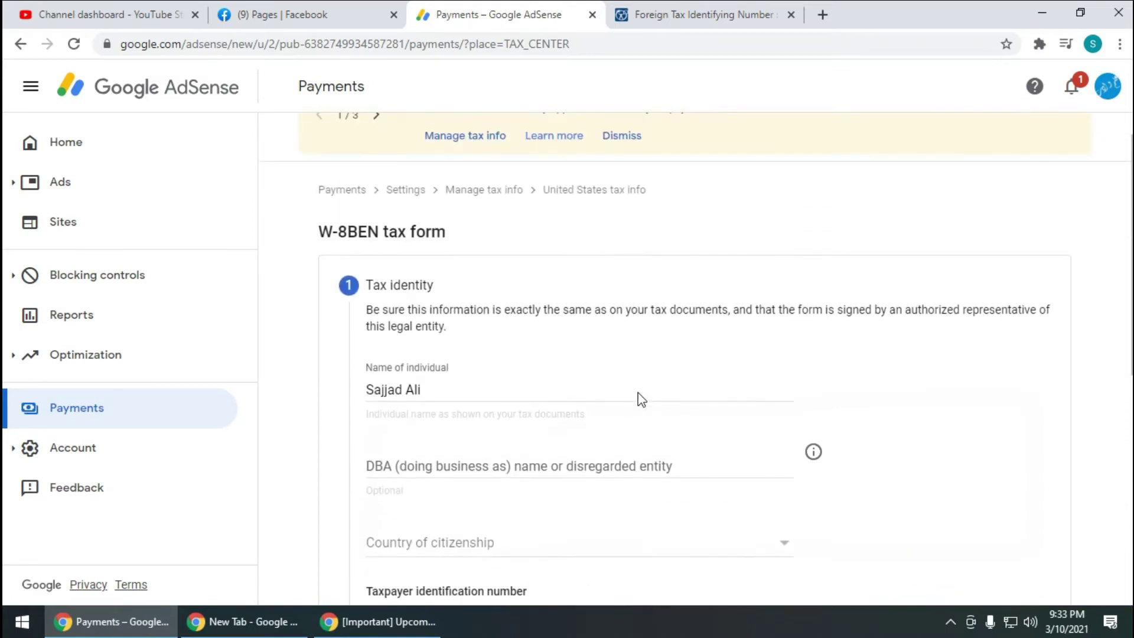
scroll(639, 392, "up", 1)
scroll(640, 396, "down", 1)
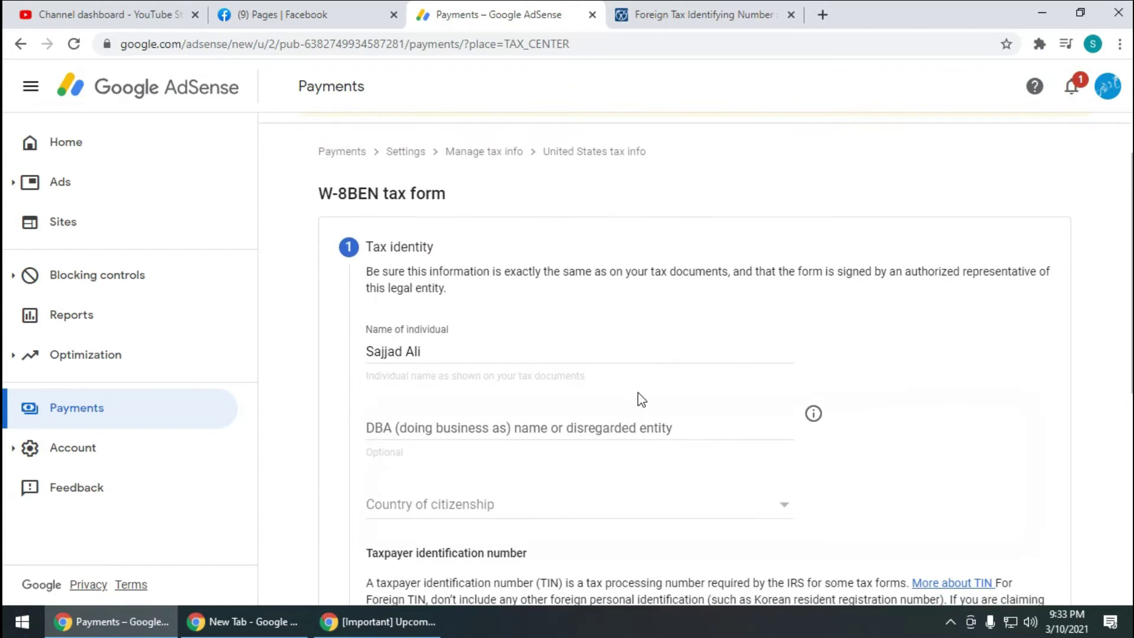
scroll(641, 400, "down", 2)
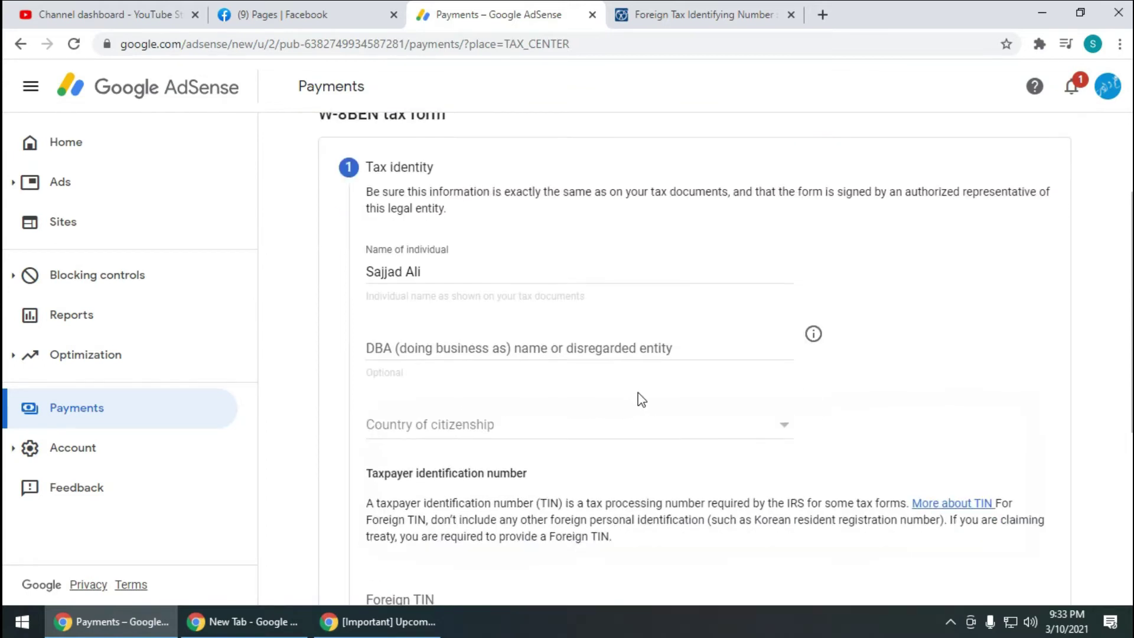
left_click_drag(366, 164, 436, 172)
left_click(503, 189)
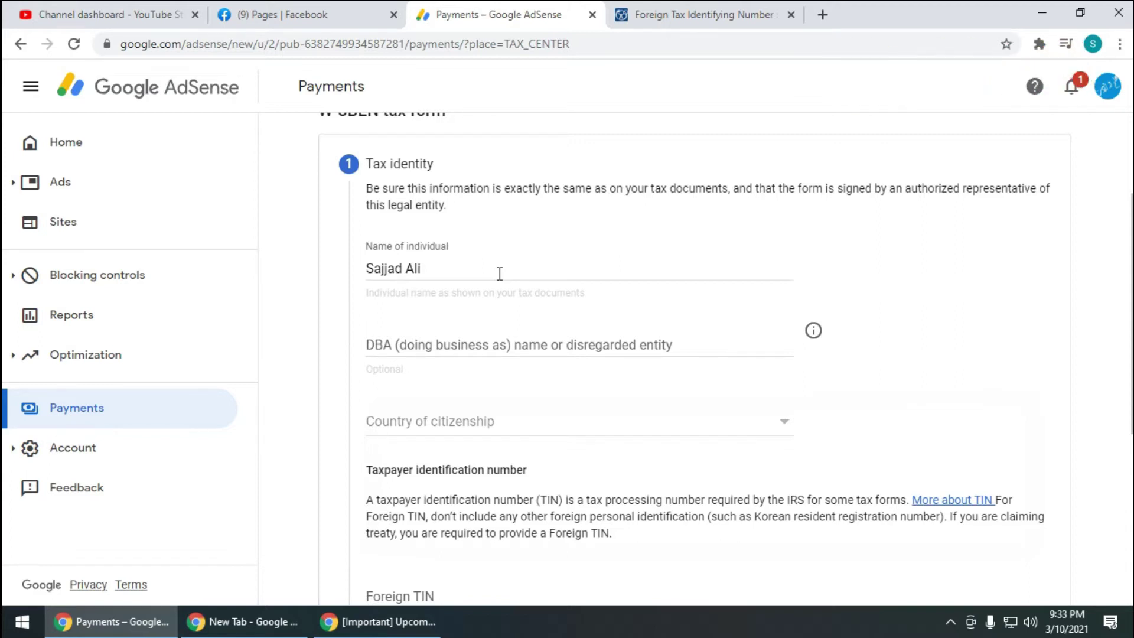
scroll(499, 273, "down", 1)
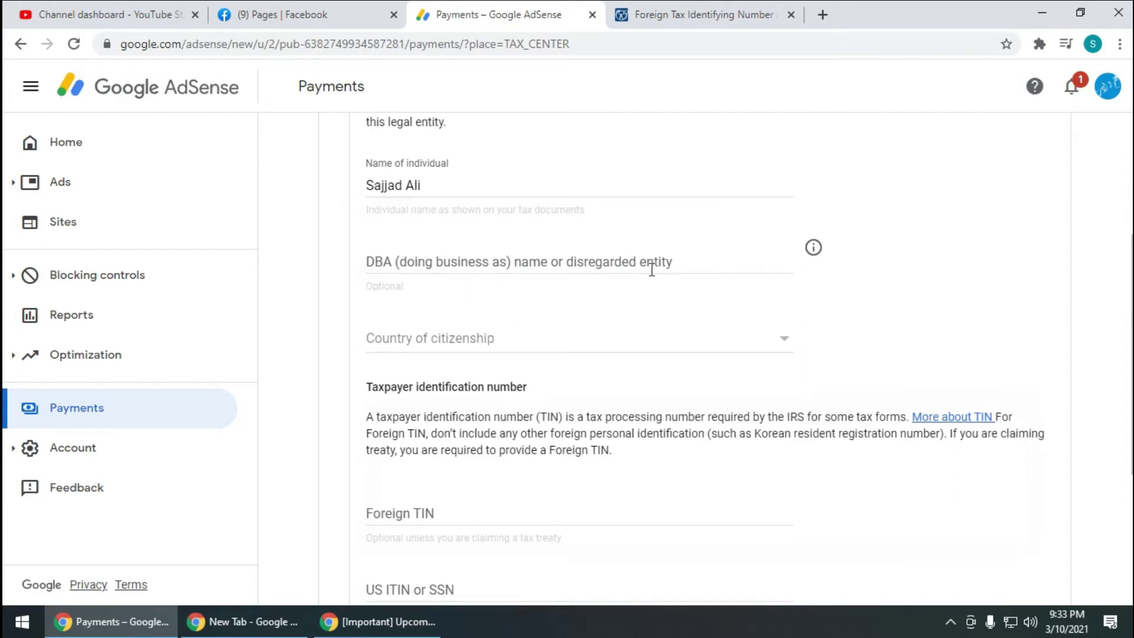
left_click(814, 249)
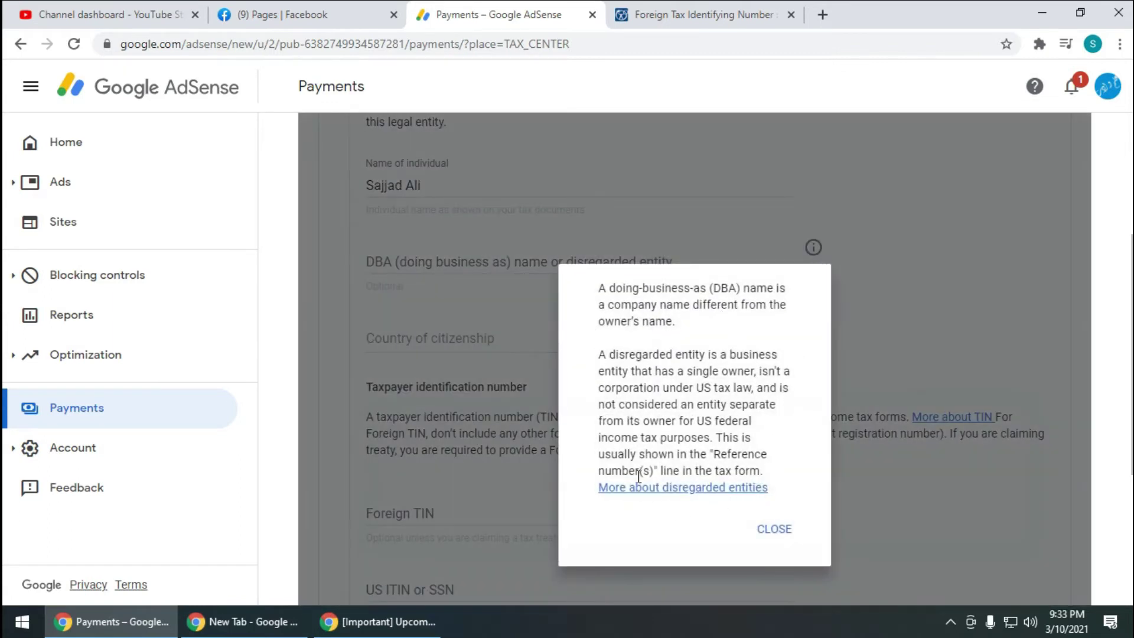
left_click(773, 529)
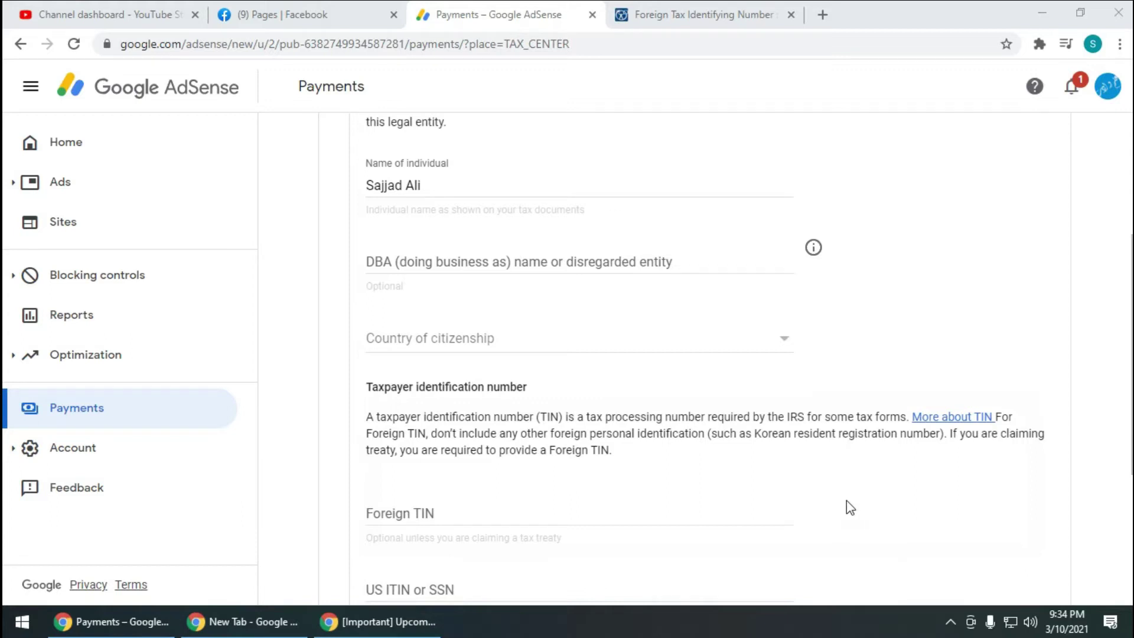
Open the country of citizenship choices, consult the Foreign Tax Identifying Number page, and enter the foreign TIN in the tax identity section
left_click(785, 346)
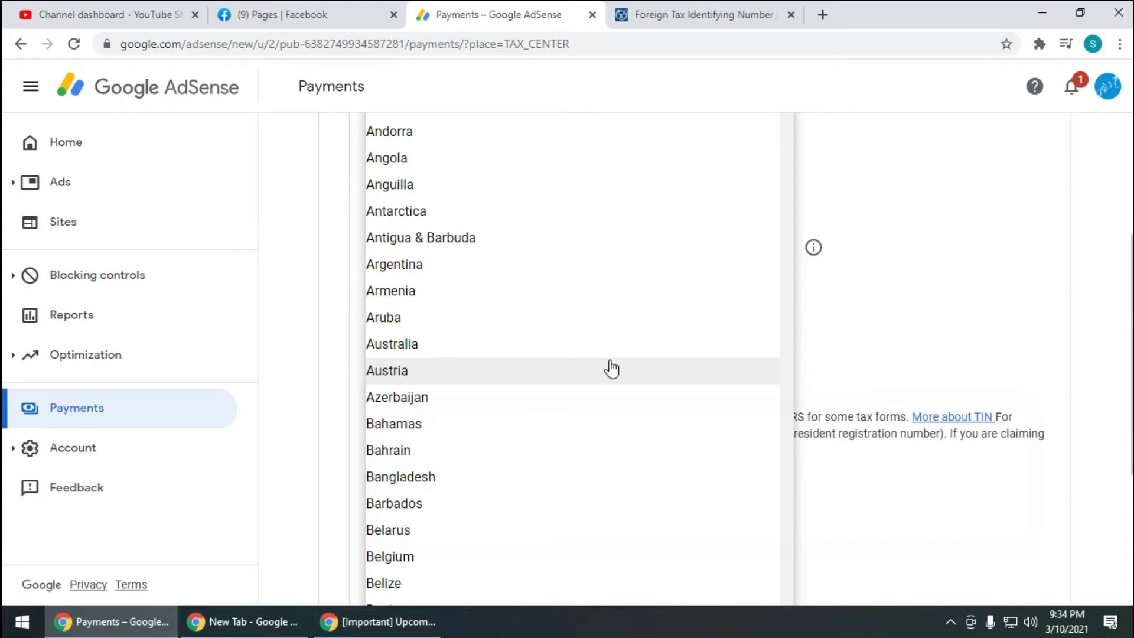
scroll(611, 368, "down", 4)
left_click(472, 272)
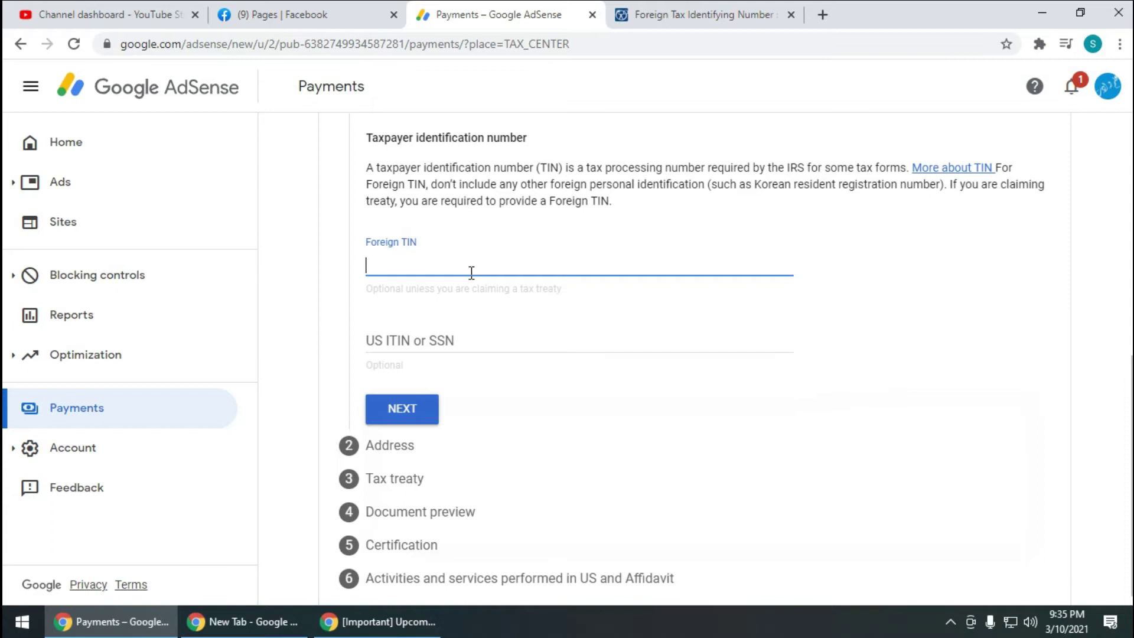
key("ctrl+Tab")
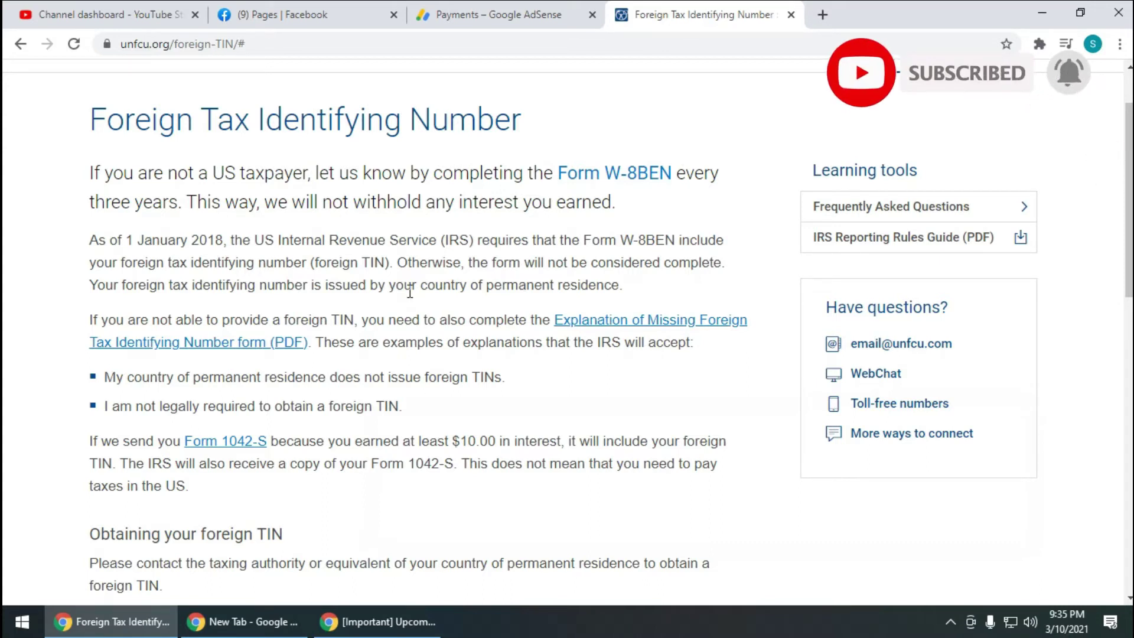
key("ctrl+shift+Tab")
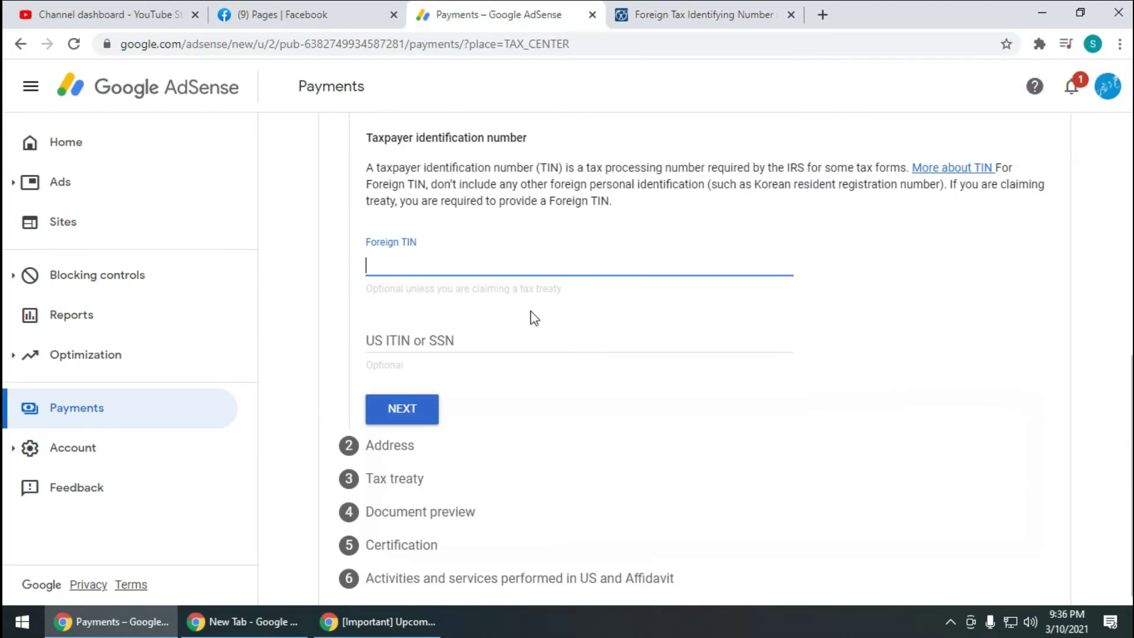
key("ctrl+v")
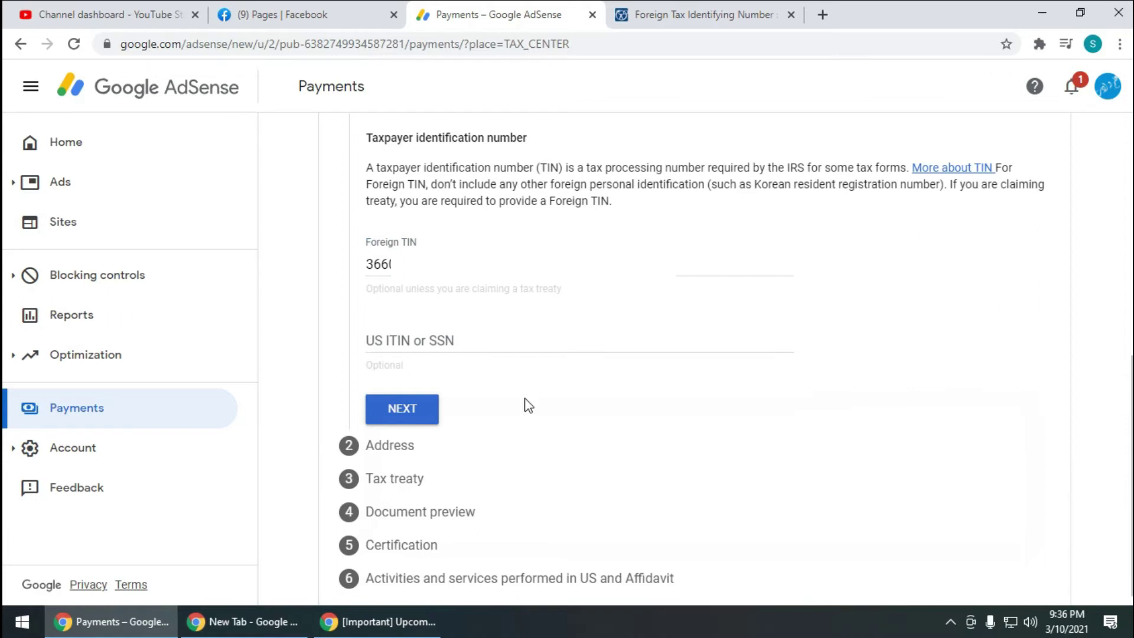
Look over the address section, mark the mailing address as same as the permanent residence address, and continue to the tax treaty section
scroll(615, 417, "down", 1)
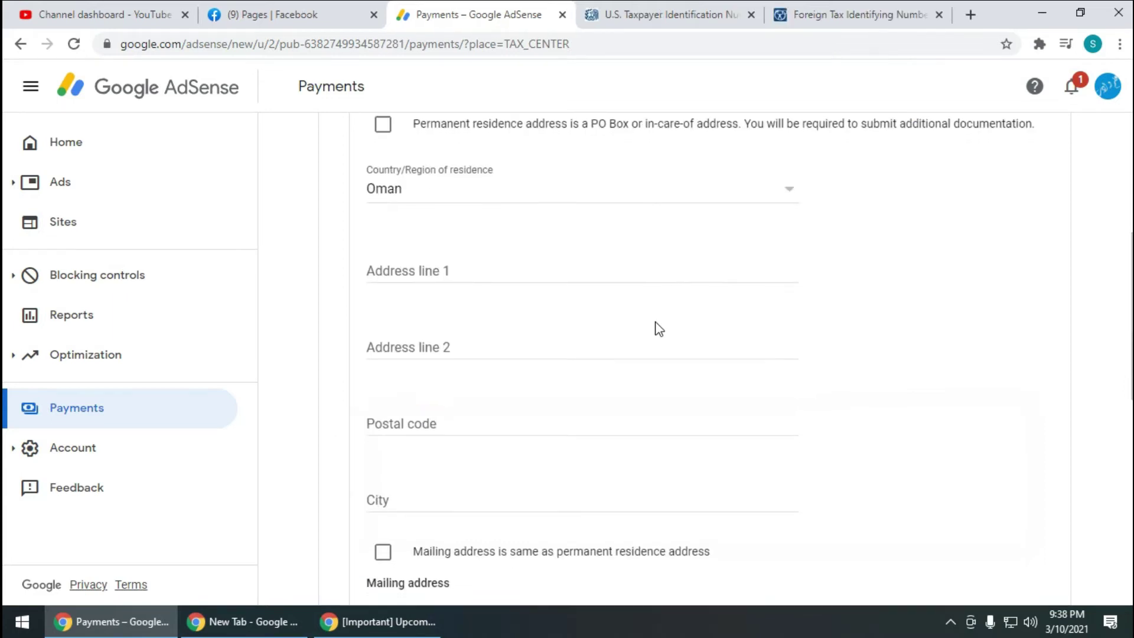
scroll(658, 329, "down", 8)
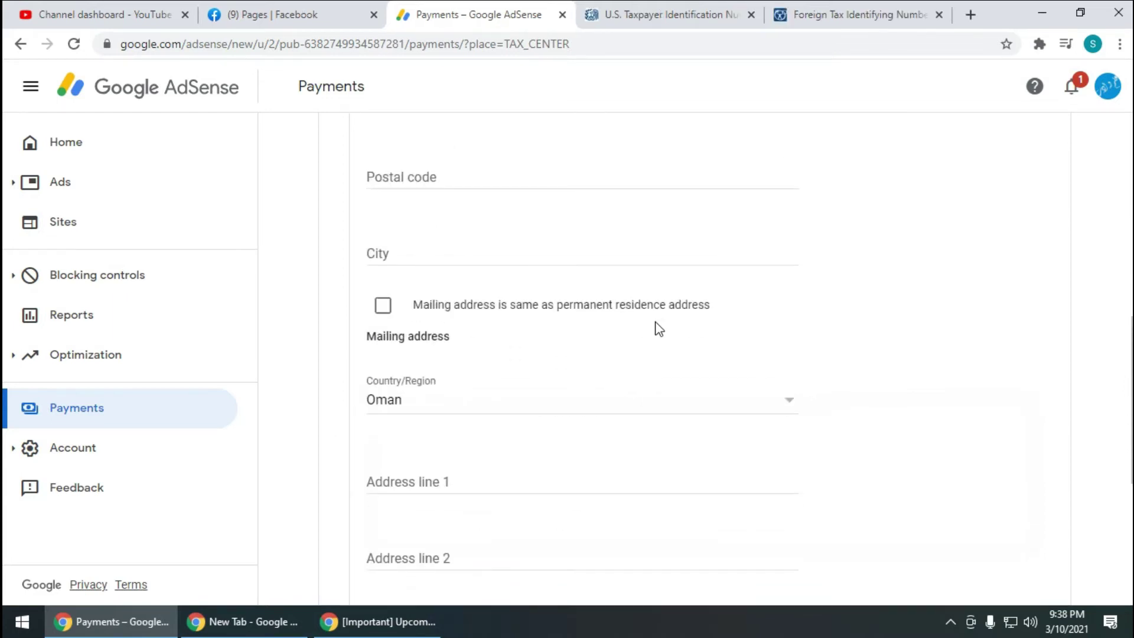
scroll(659, 329, "up", 2)
scroll(659, 329, "up", 10)
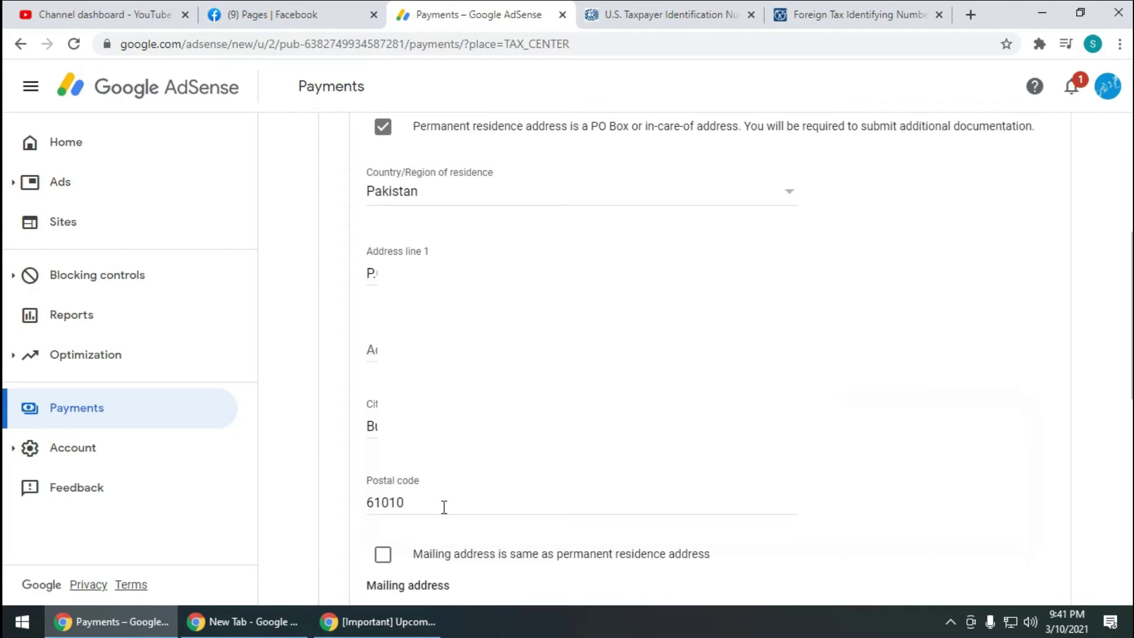
left_click(391, 561)
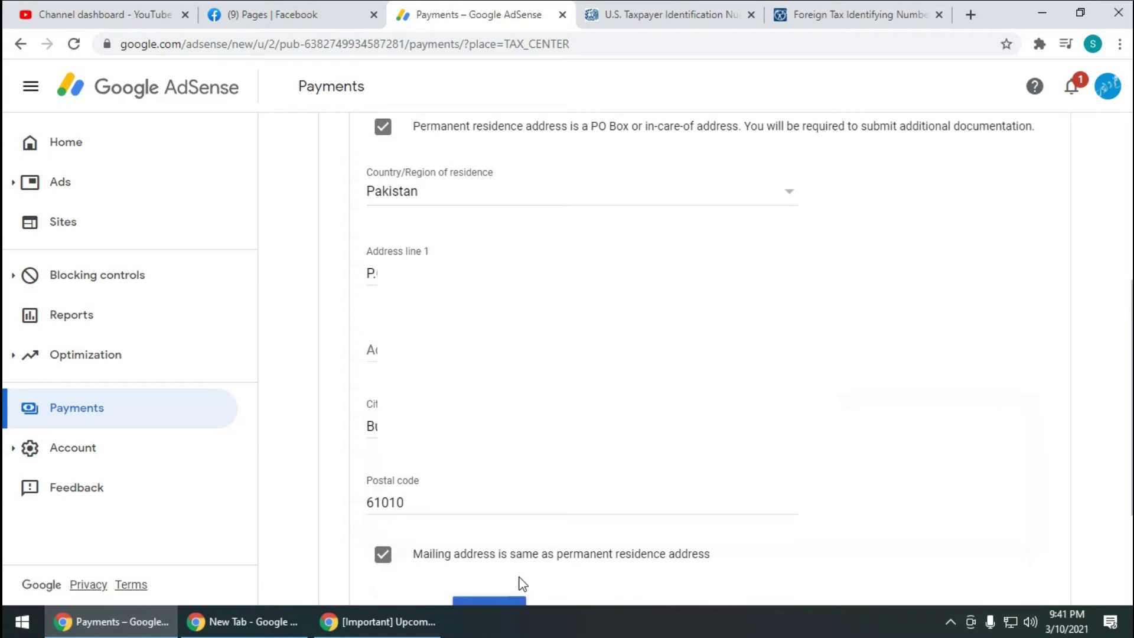
scroll(689, 471, "down", 3)
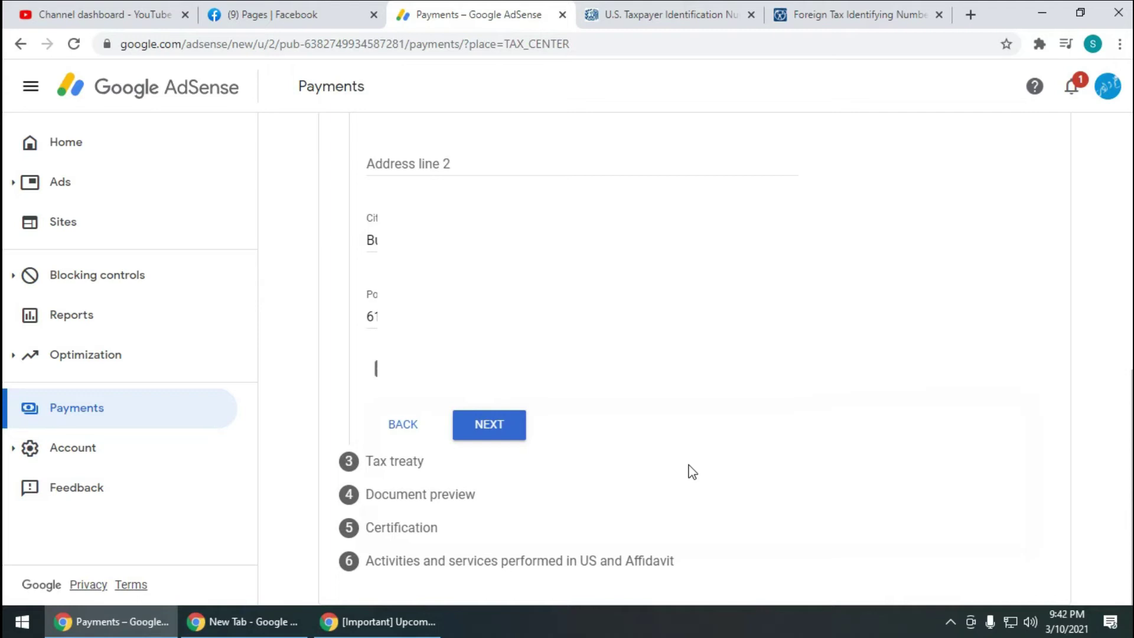
left_click(504, 435)
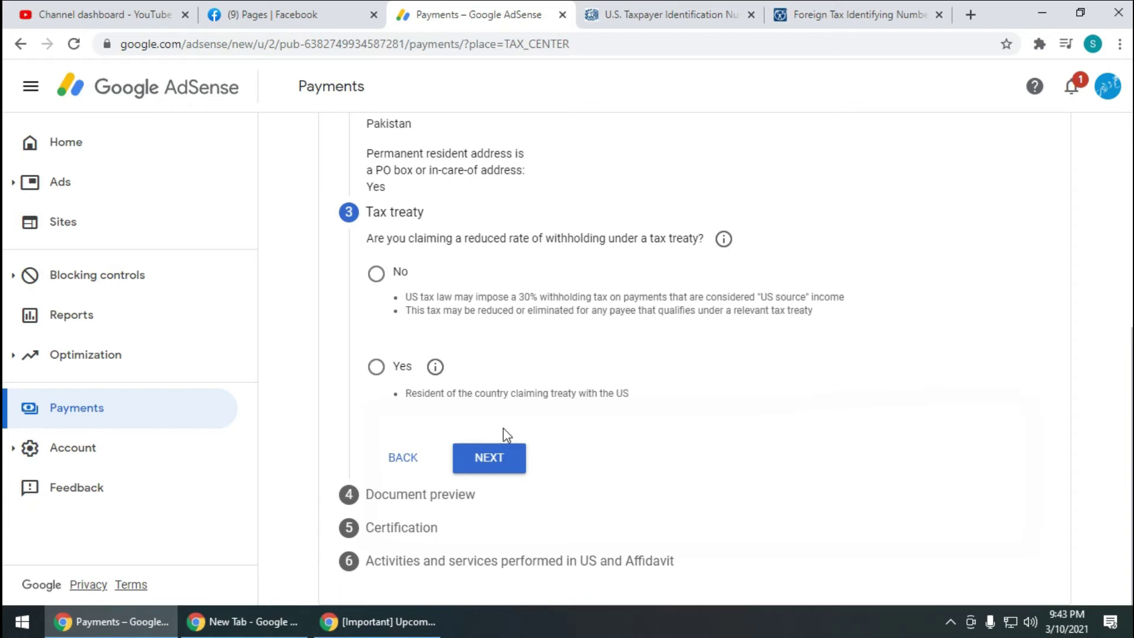
Claim a reduced withholding rate under a tax treaty as a resident of the treaty country, with Pakistan as the country
left_click(377, 366)
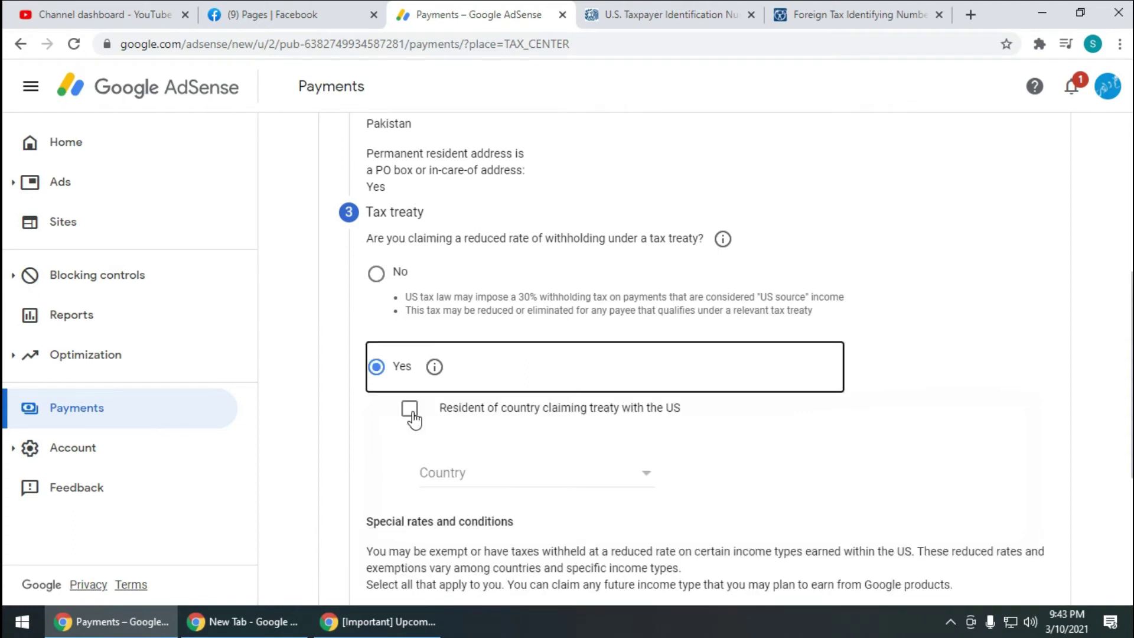
left_click(412, 416)
left_click(644, 481)
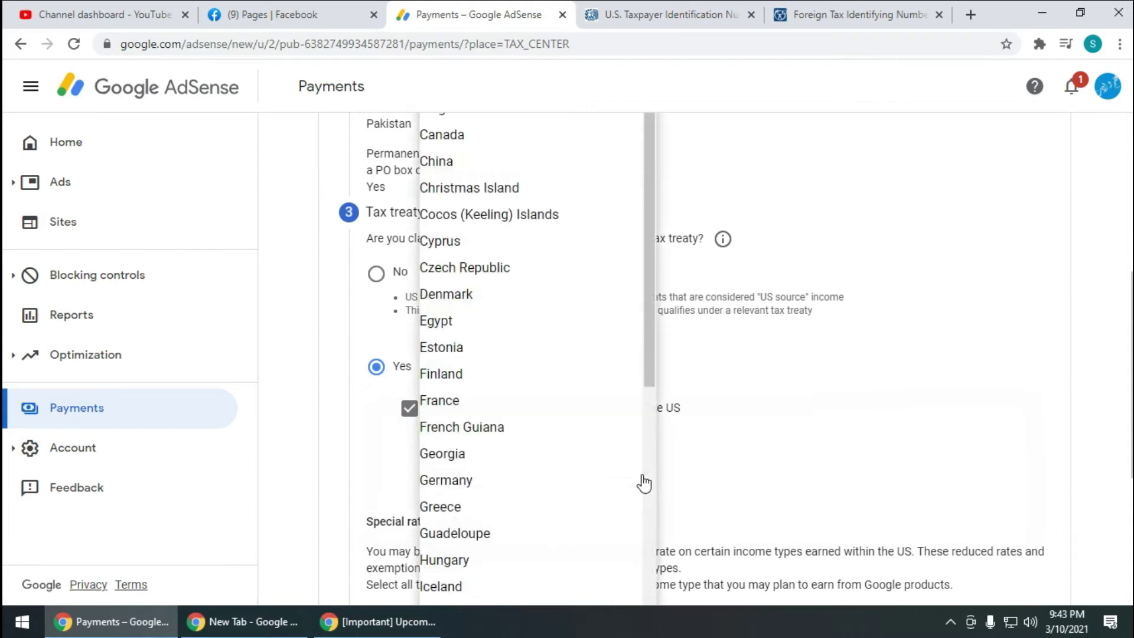
key("p")
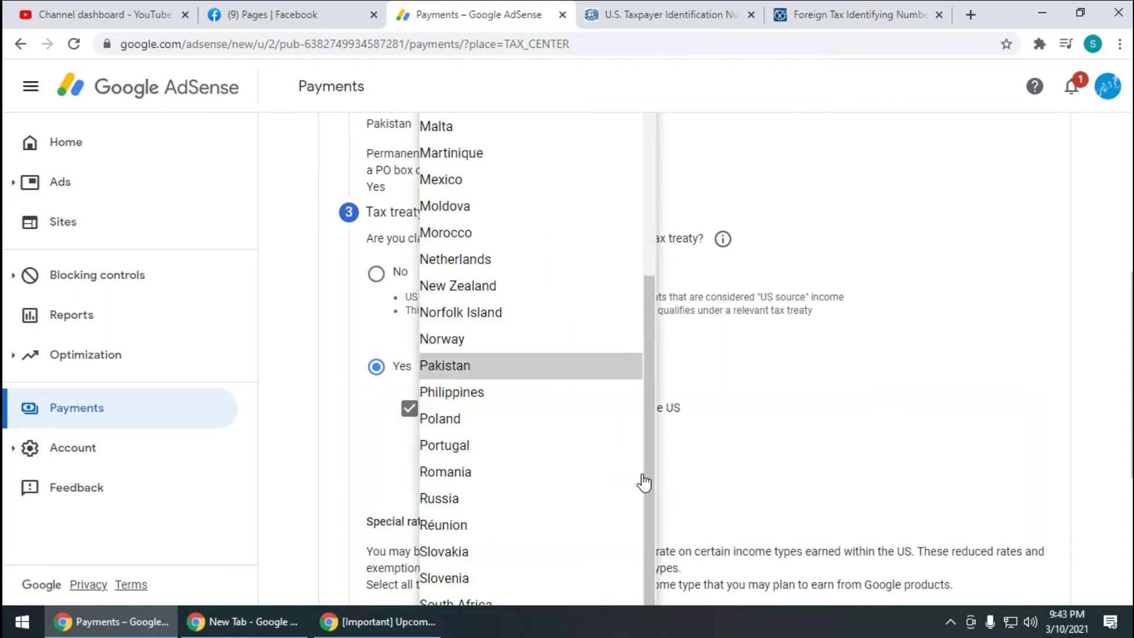
key("Return")
scroll(684, 408, "down", 4)
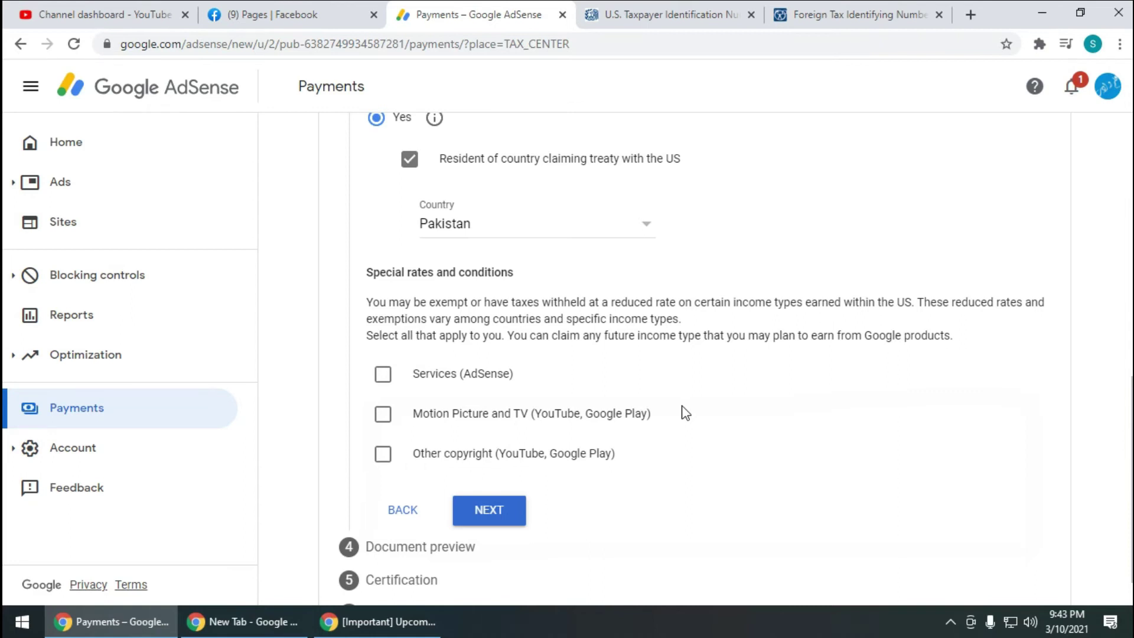
Claim the Services (AdSense) treaty rate under Article 3 and paragraph 2 at 0% (reduced rate), and confirm the treaty terms are met
left_click(383, 376)
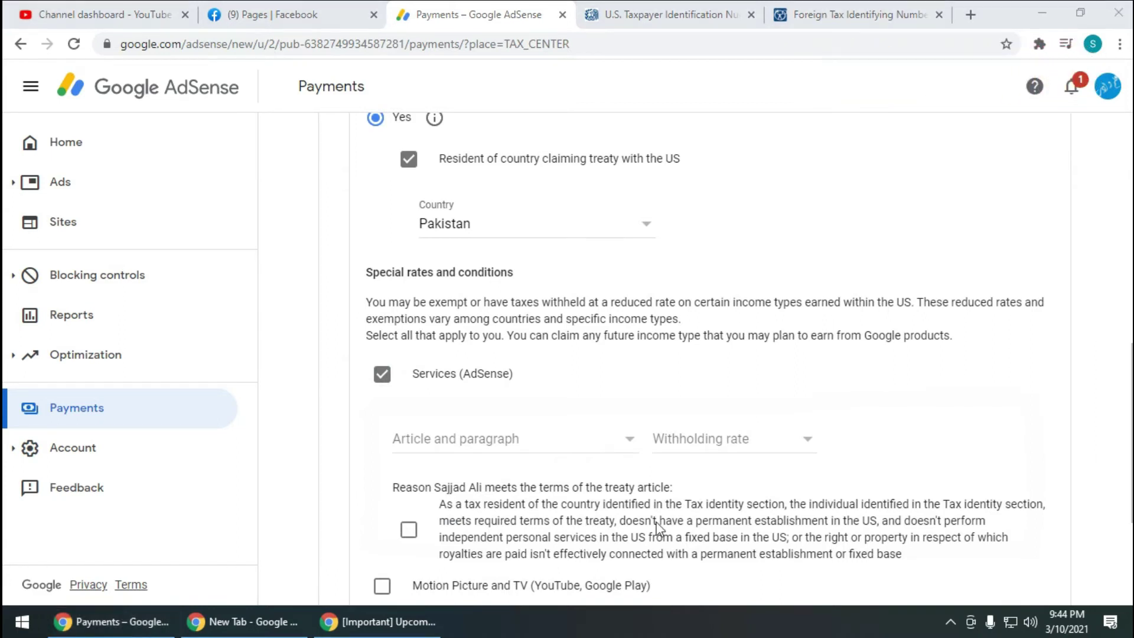
left_click(618, 447)
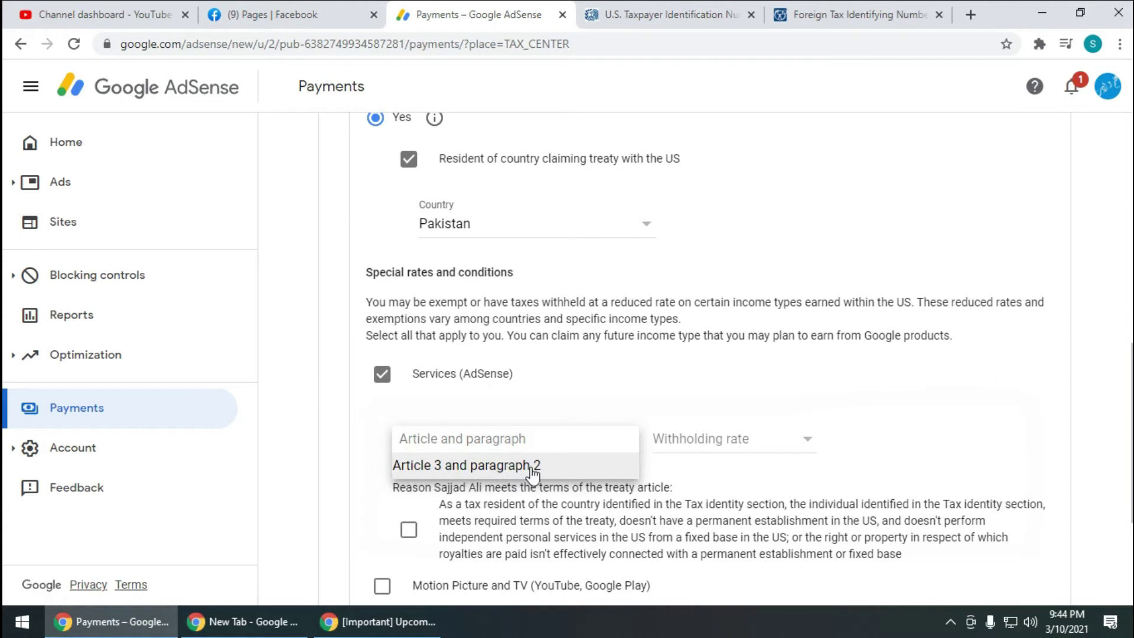
left_click(534, 469)
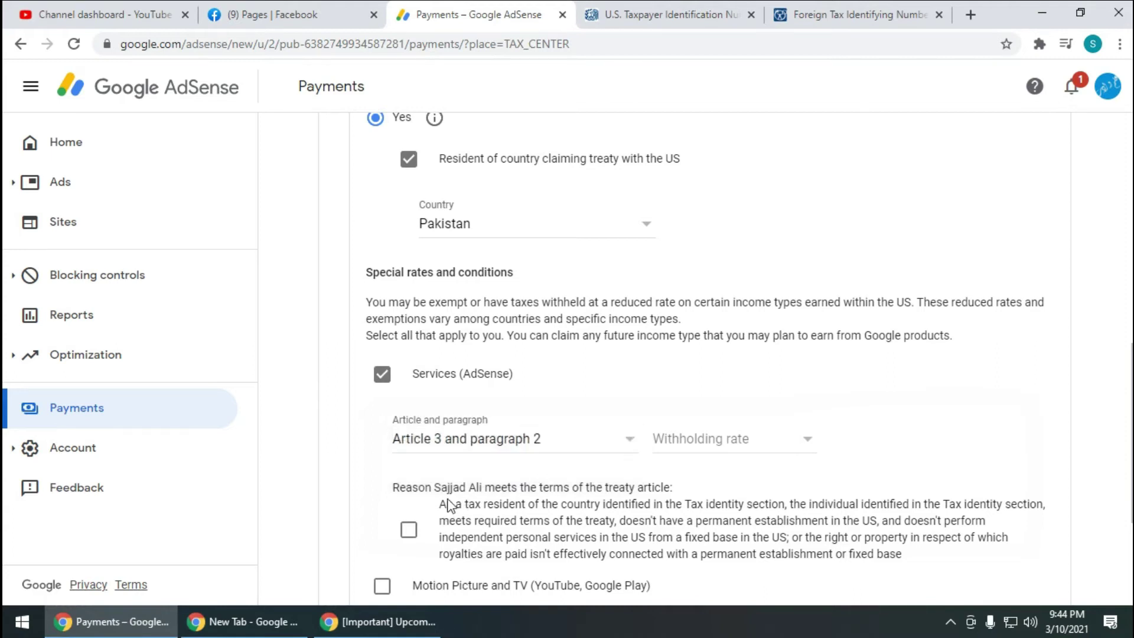
left_click(712, 451)
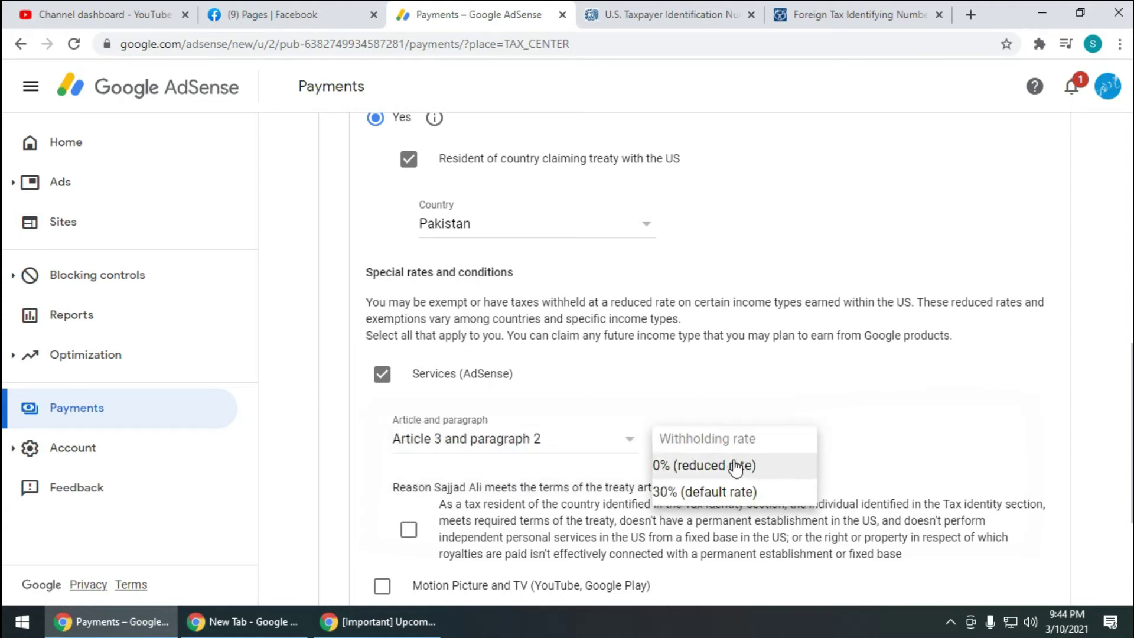
left_click(775, 472)
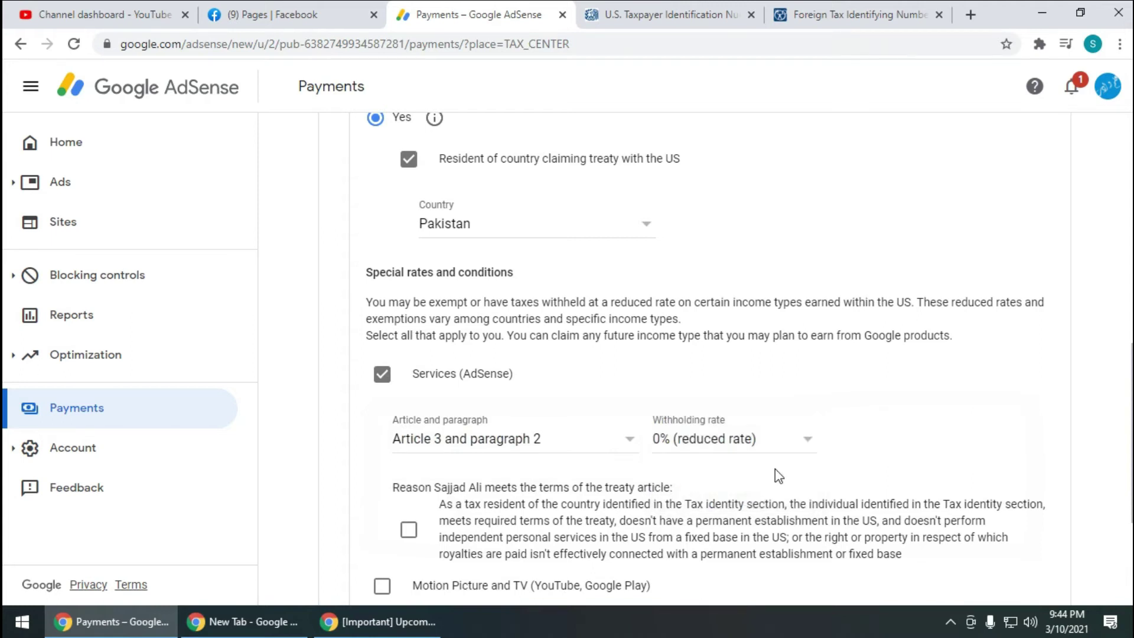
scroll(778, 476, "down", 4)
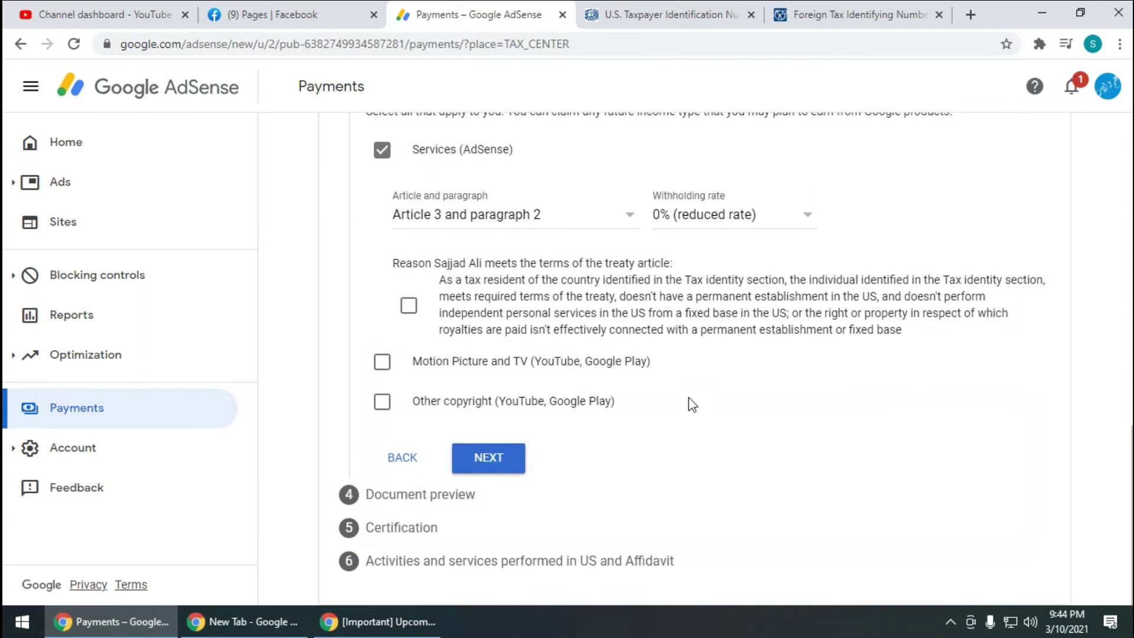
left_click_drag(393, 264, 673, 268)
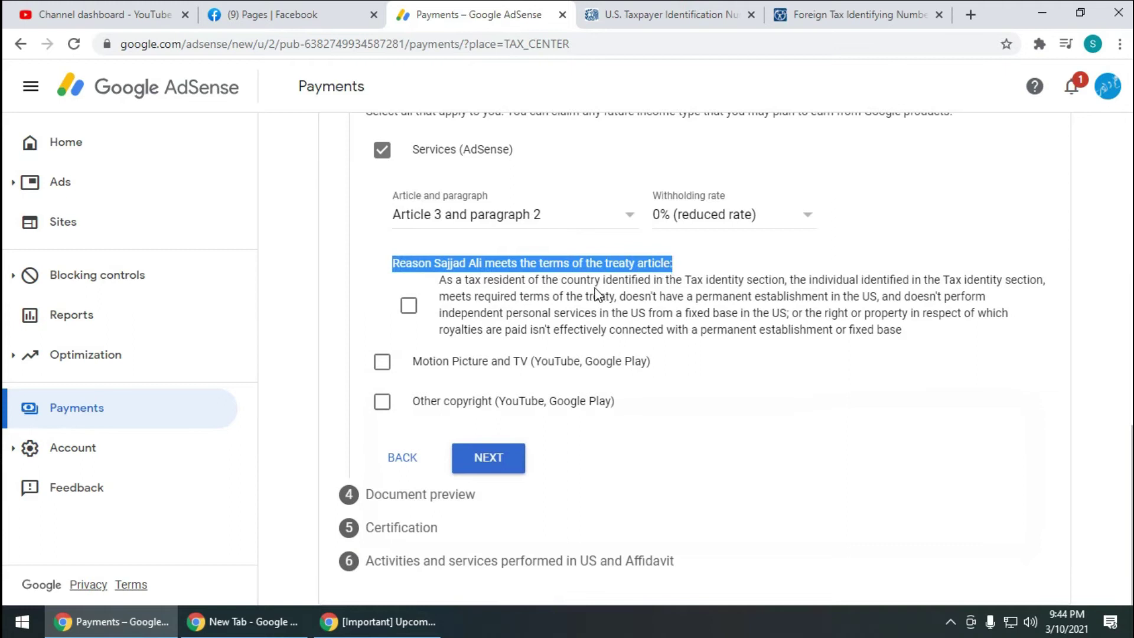
left_click(686, 298)
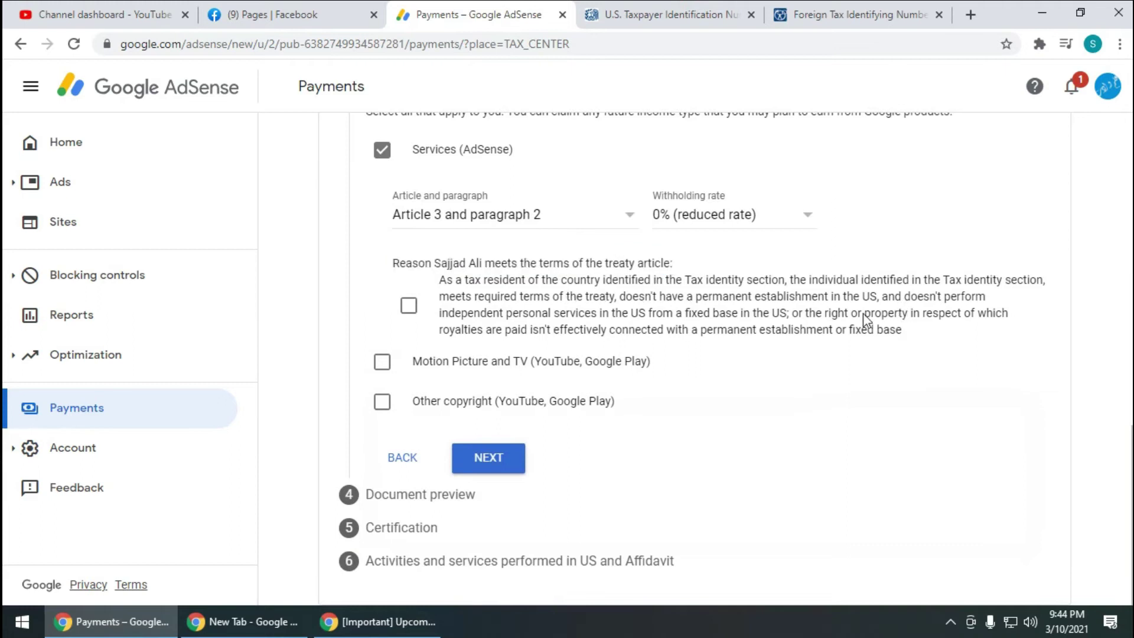
left_click(408, 307)
Claim the Other copyright treaty rate under Article 8 and paragraph 1 at 0% (reduced rate), and confirm the treaty terms are met
left_click(381, 403)
scroll(626, 471, "down", 1)
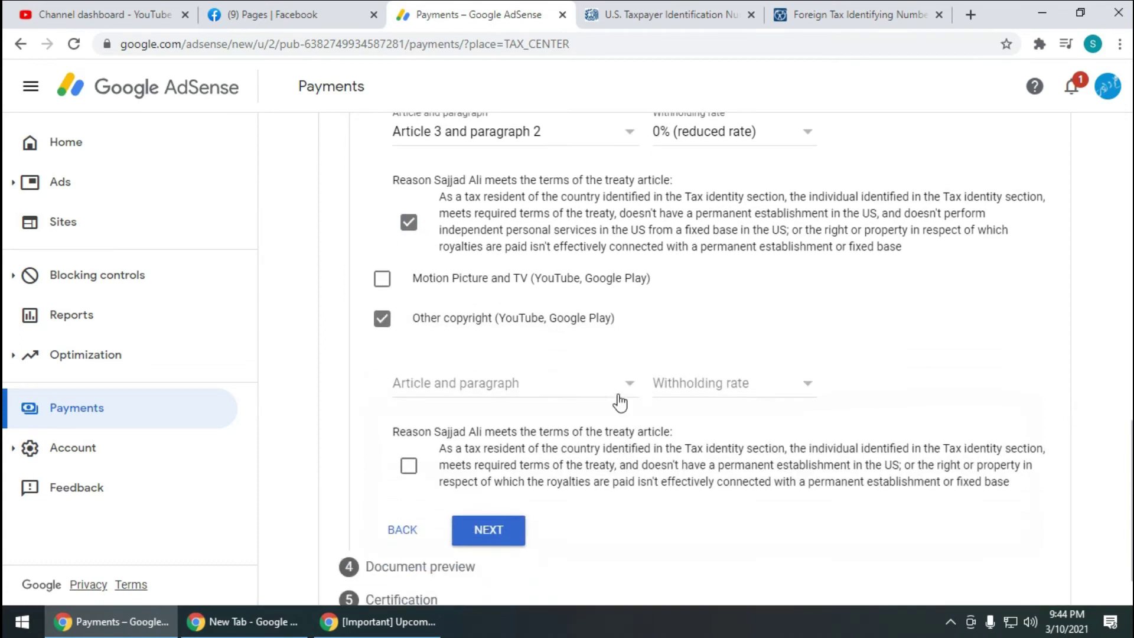
left_click(630, 388)
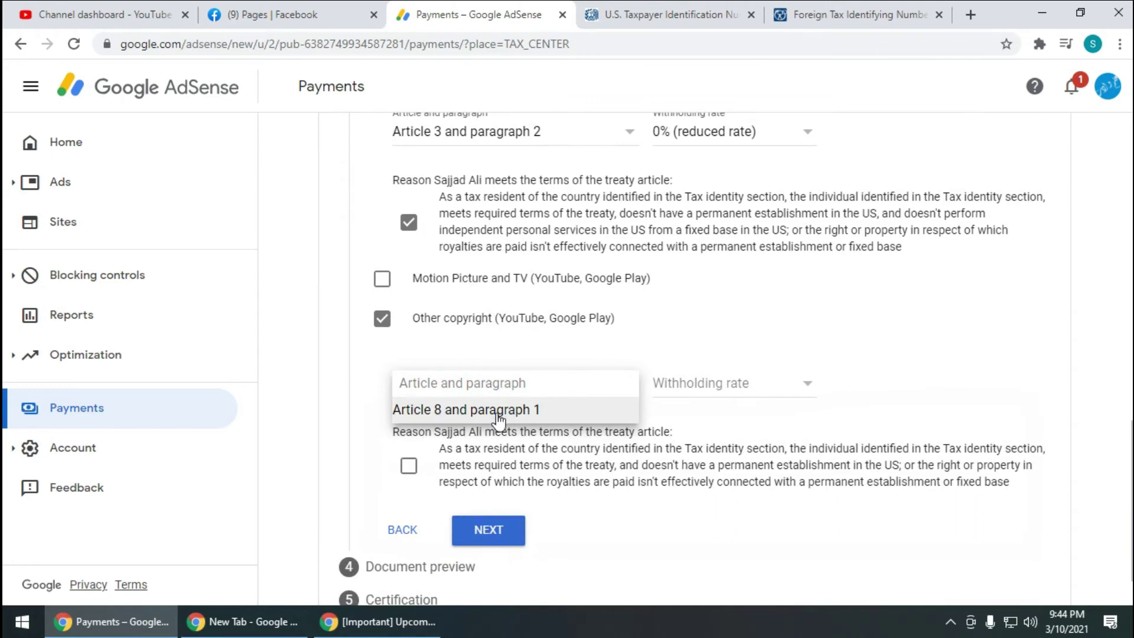
left_click(542, 413)
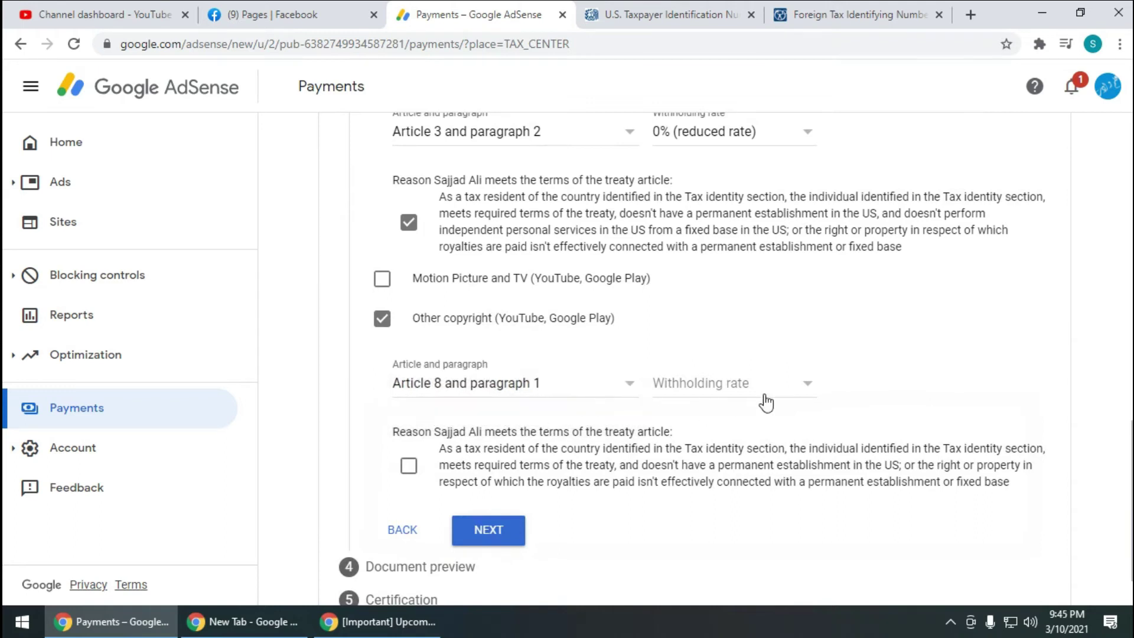
left_click(803, 394)
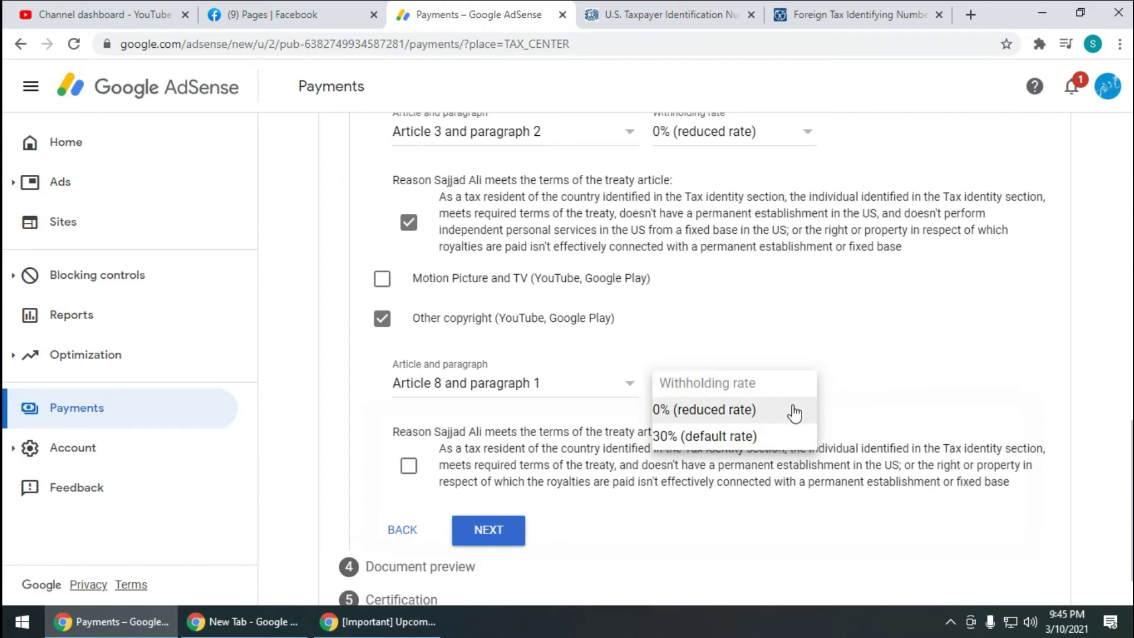
left_click(795, 412)
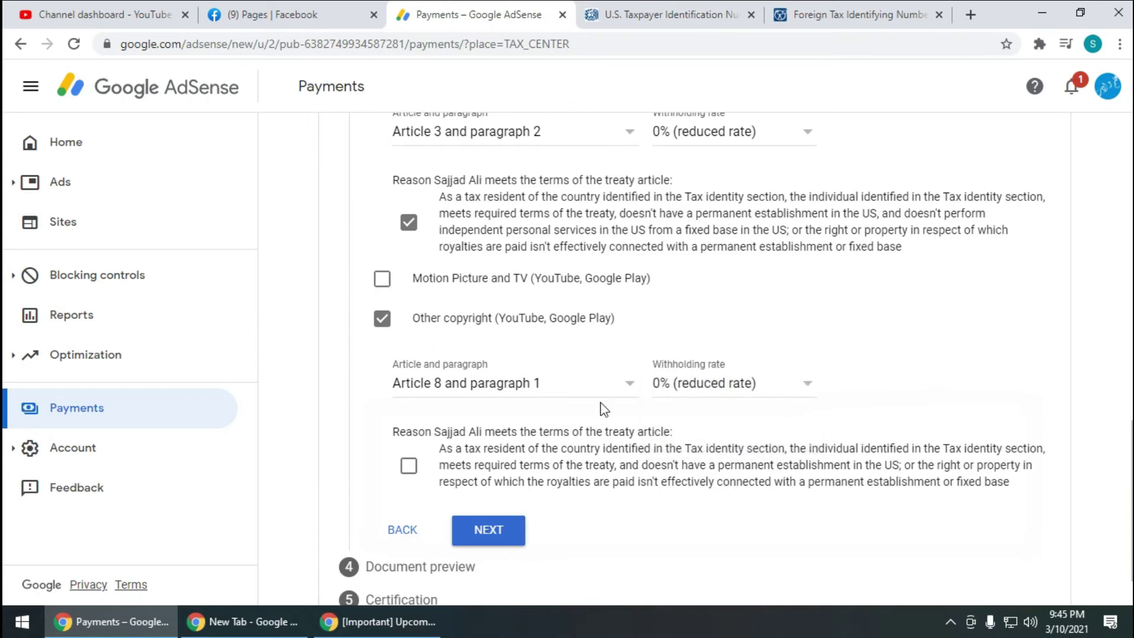
left_click_drag(393, 433, 671, 431)
left_click(706, 457)
left_click(409, 467)
Check over the treaty claims, continue to the document preview, and confirm the generated W-8BEN forms as reviewed to reach the certification
scroll(660, 427, "up", 1)
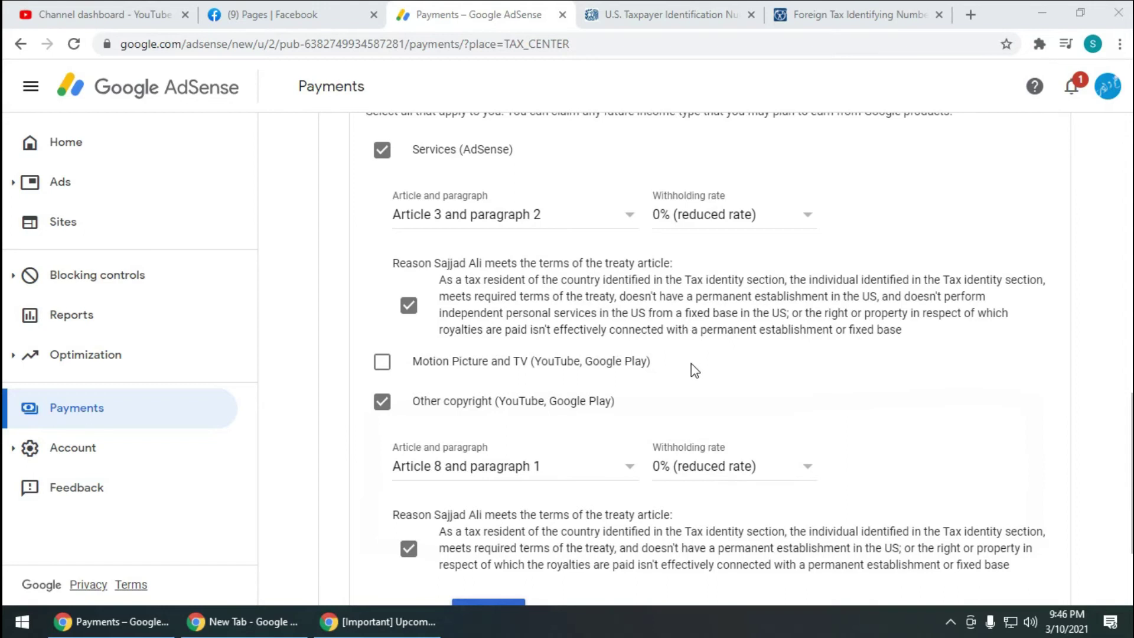
scroll(694, 370, "down", 1)
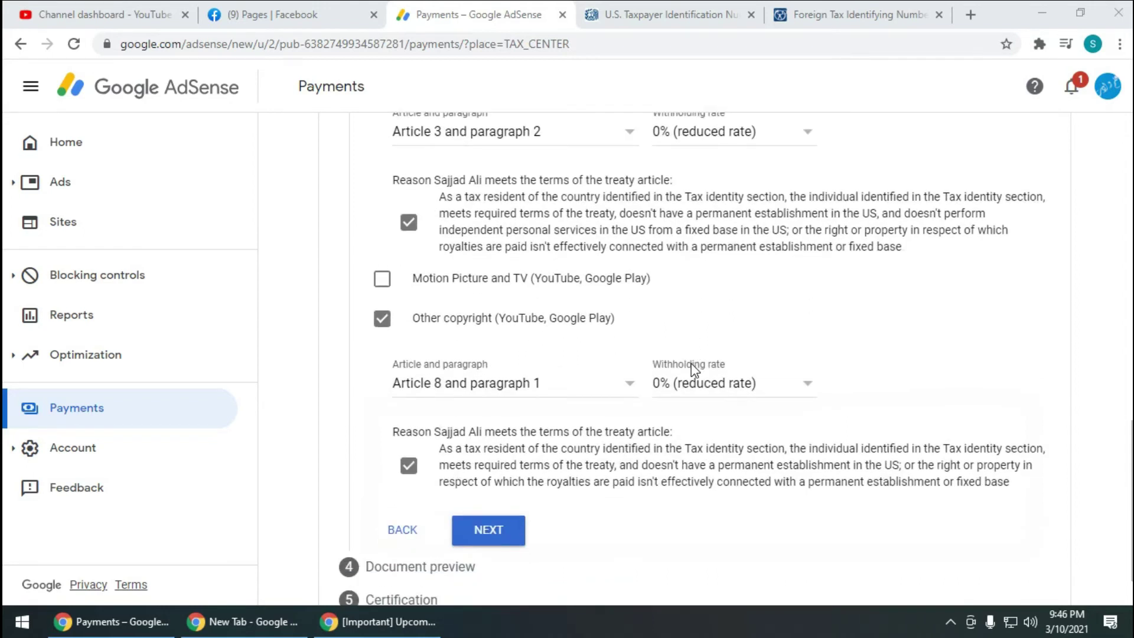
scroll(694, 370, "down", 1)
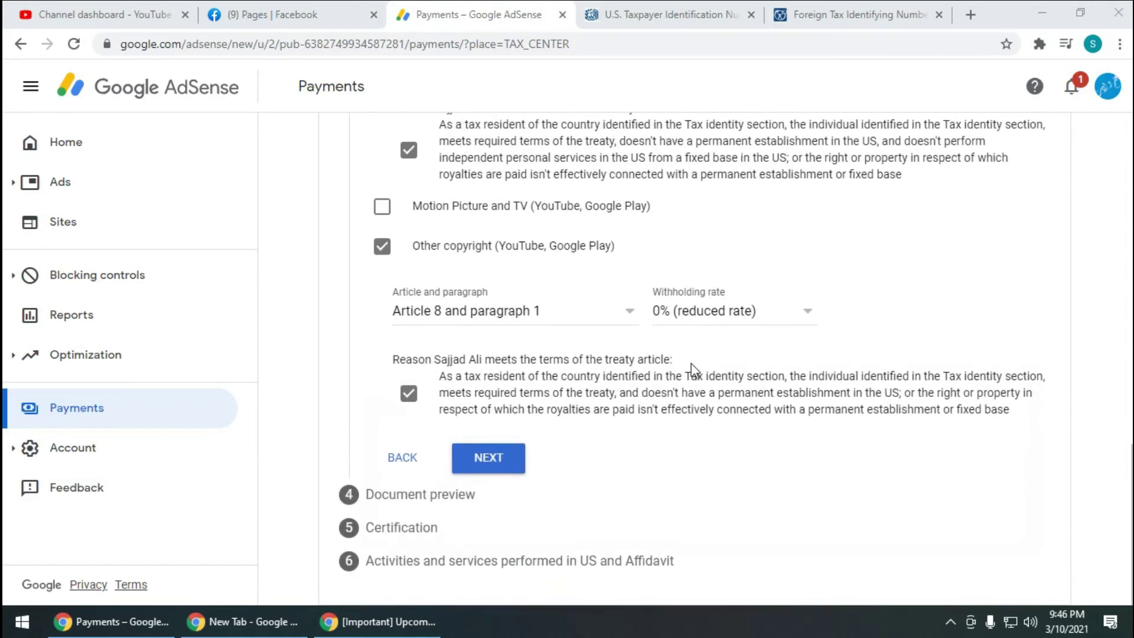
left_click(517, 460)
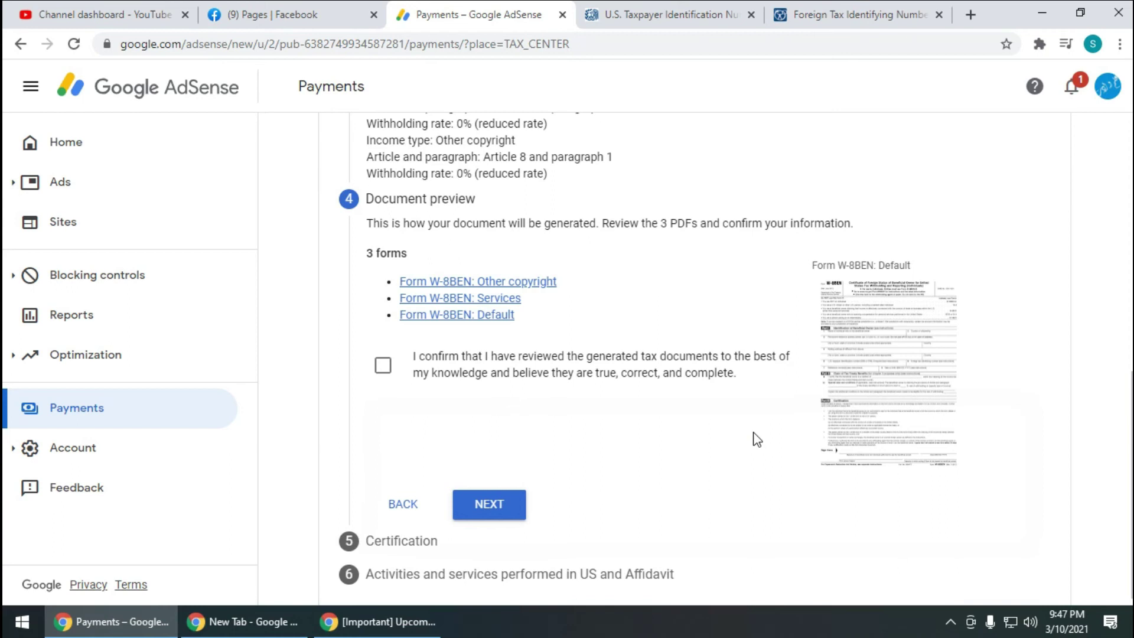
left_click(382, 366)
left_click(486, 508)
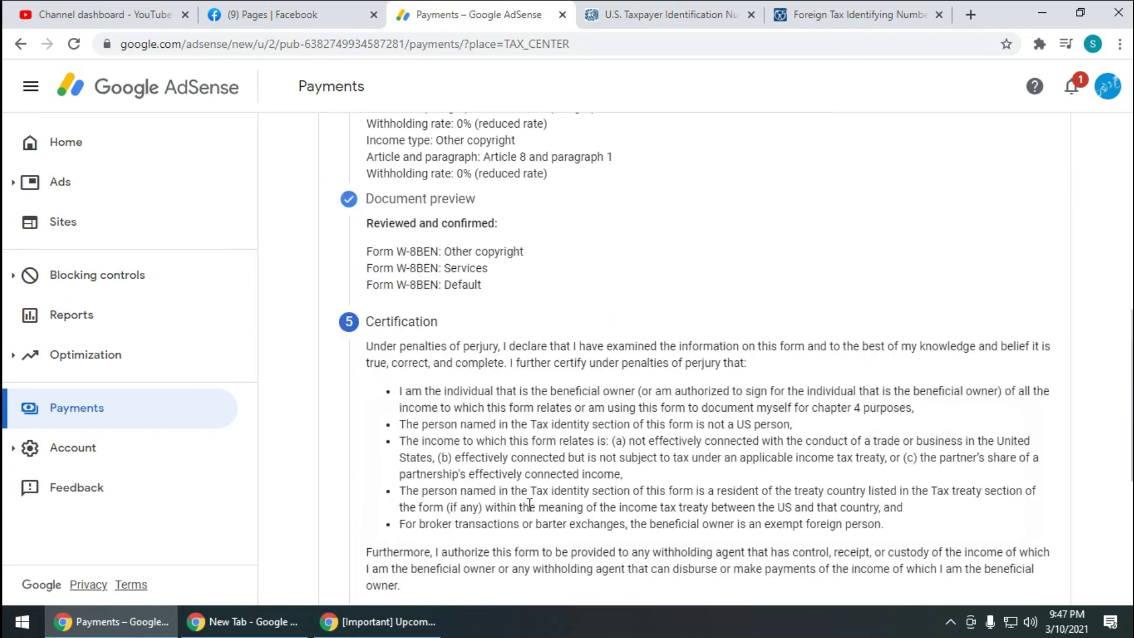
Sign the certification with the full legal name, declare completing the form on one's own behalf, and continue to the final section
scroll(680, 384, "down", 3)
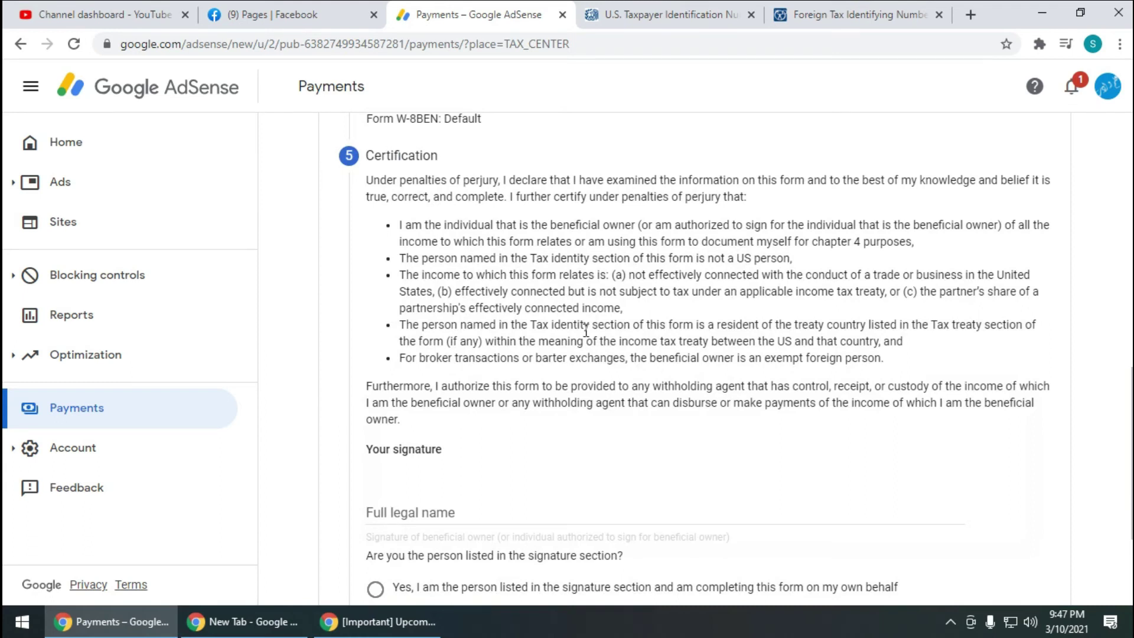
scroll(586, 331, "down", 3)
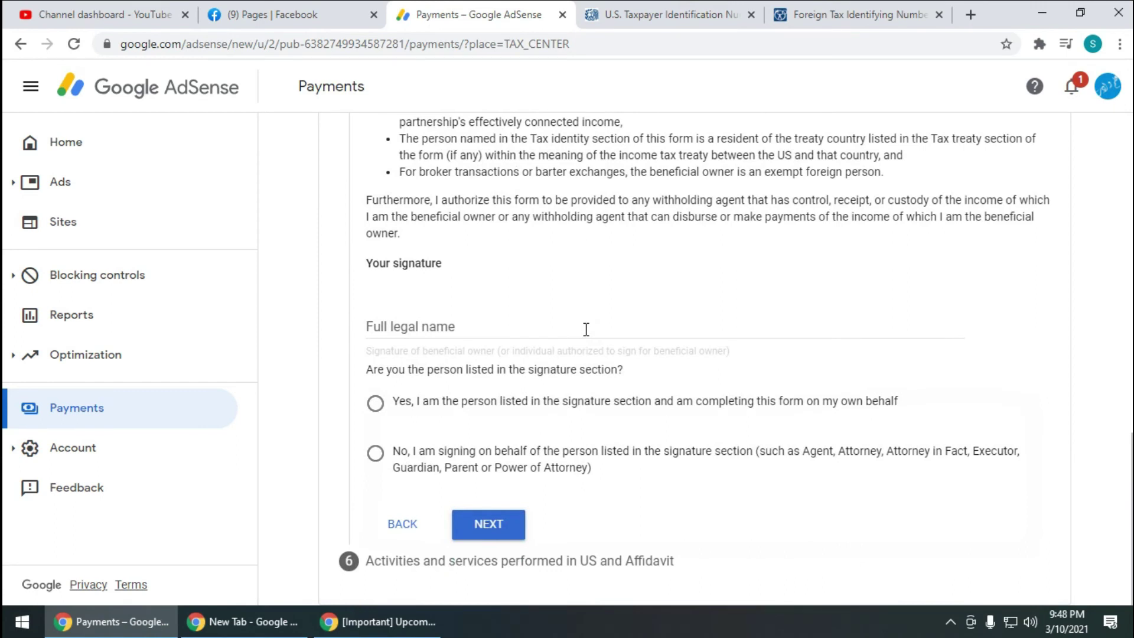
left_click(586, 329)
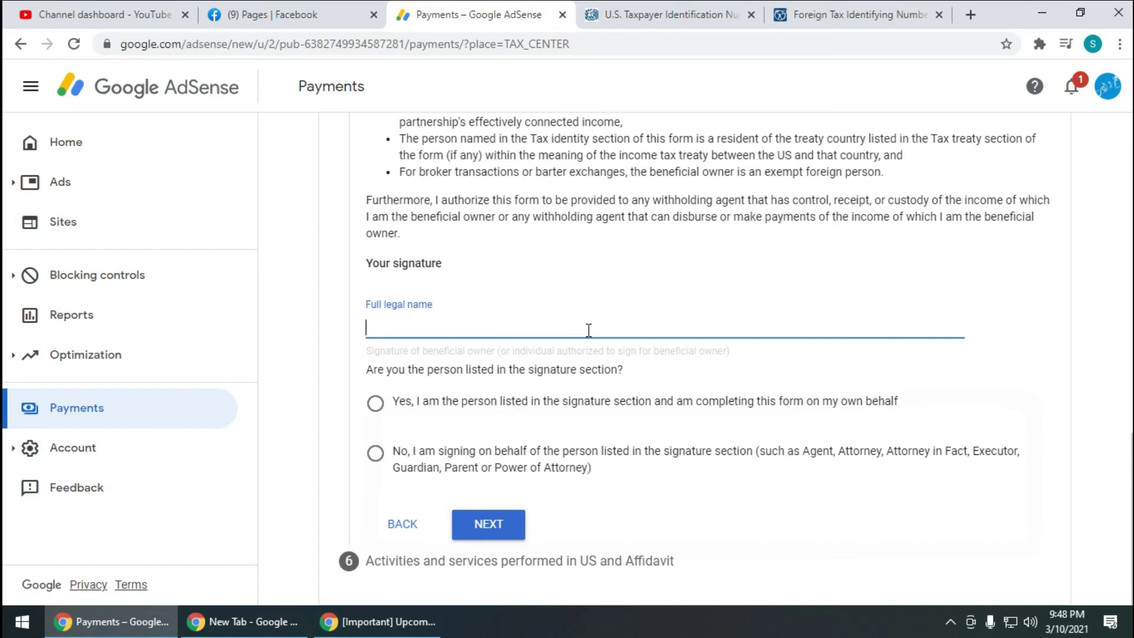
type("Sajjad Ali")
left_click(667, 291)
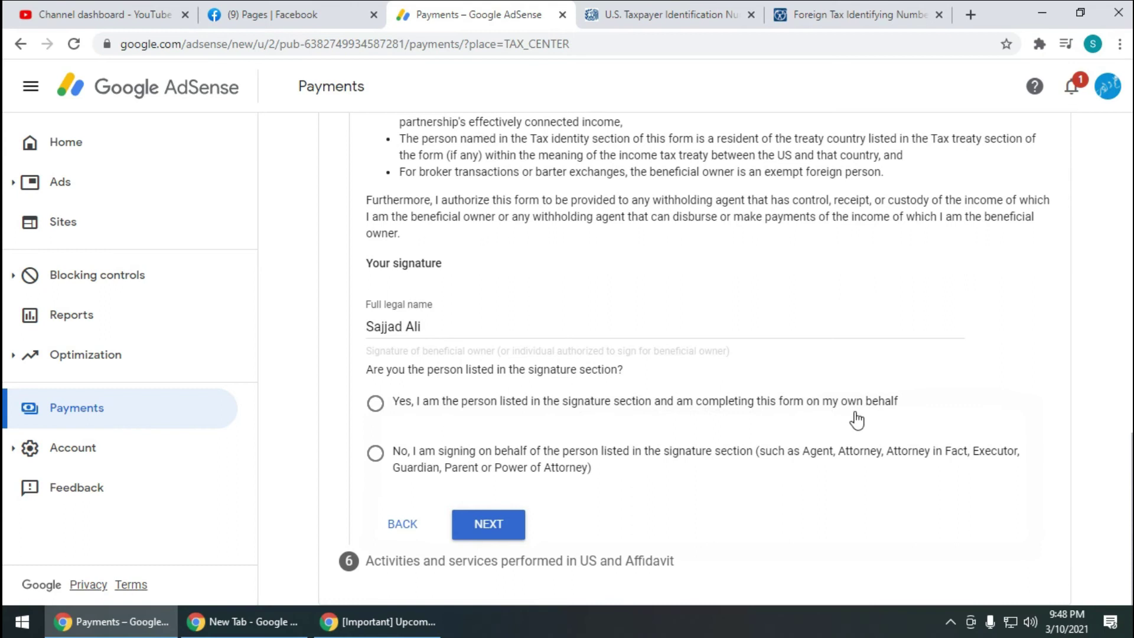
left_click(375, 404)
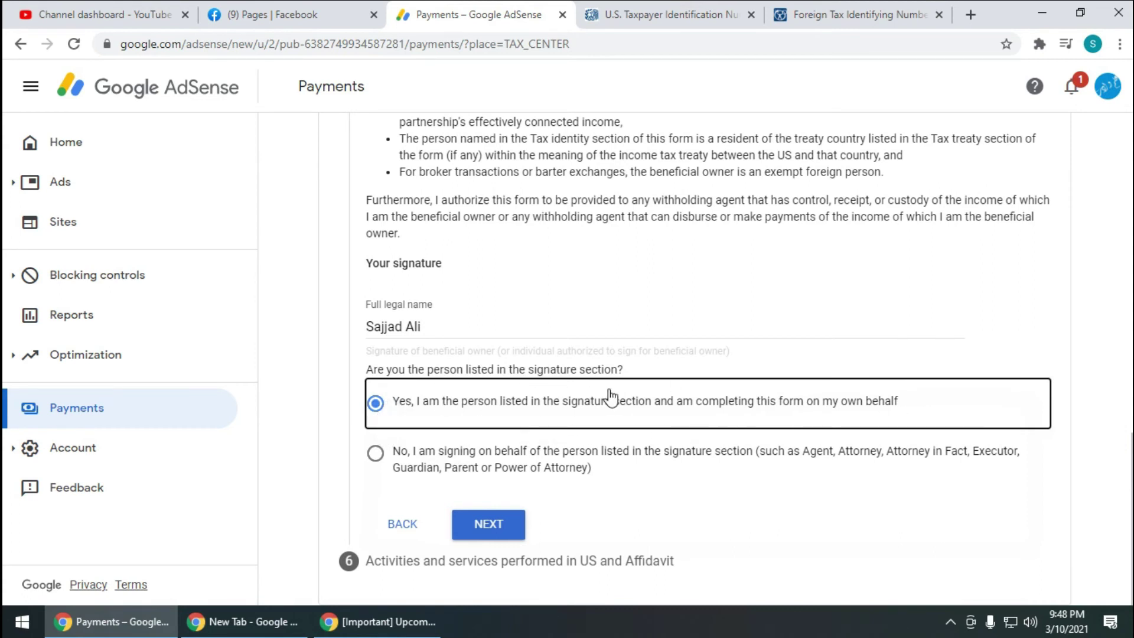
left_click(488, 528)
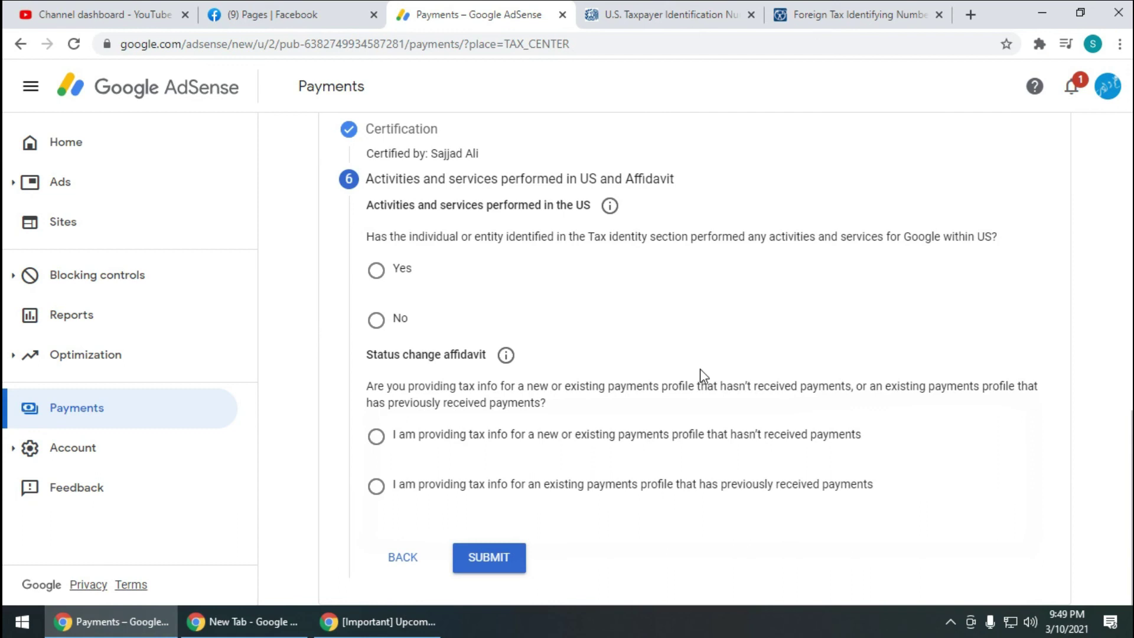
Answer No to US activities, certify services are performed solely outside the US, and select the payments profile that hasn't received payments
left_click(379, 322)
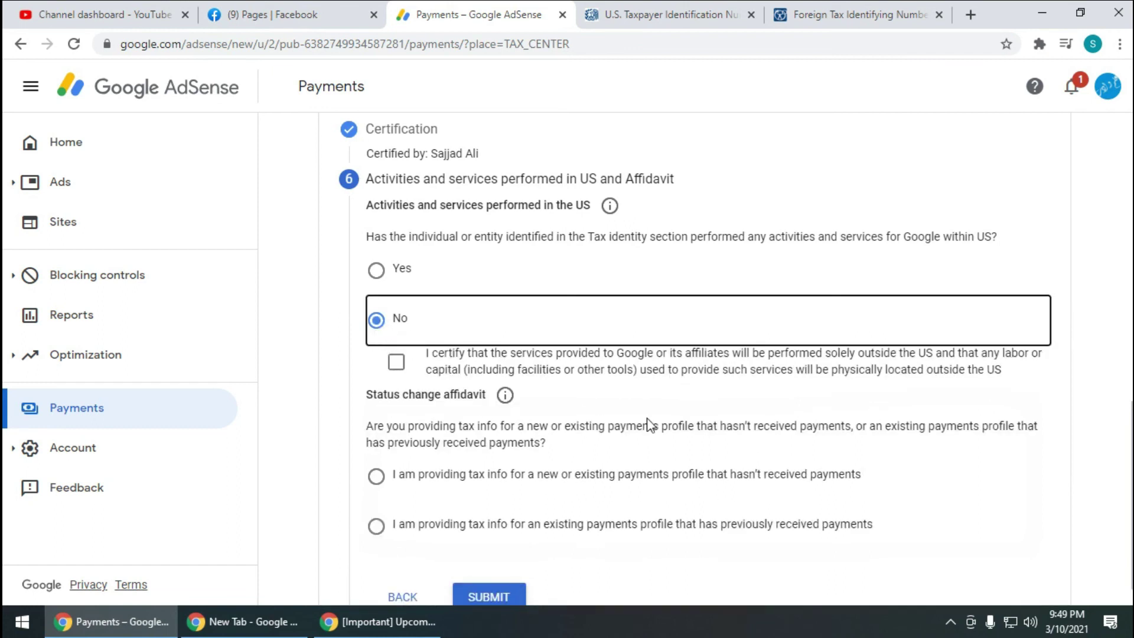
scroll(656, 426, "down", 1)
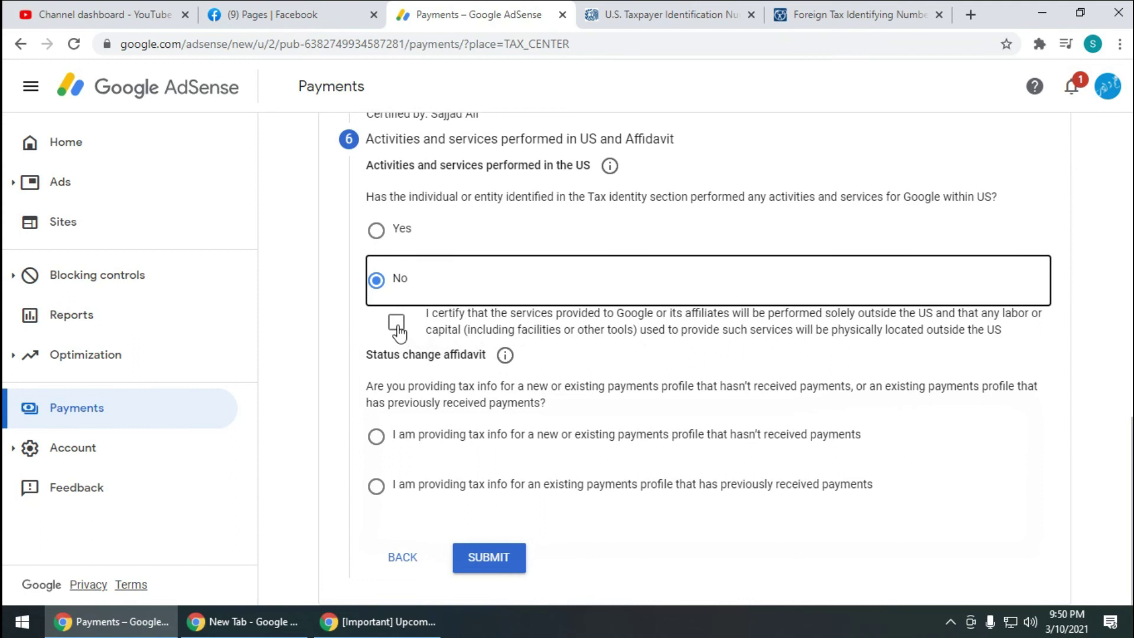
left_click(510, 337)
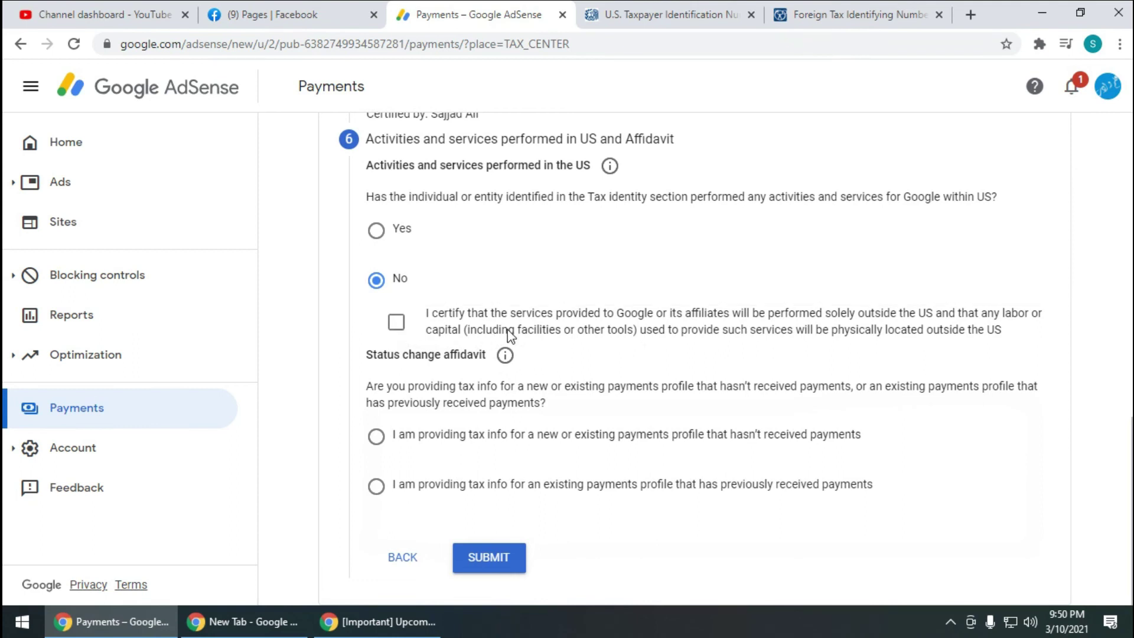
left_click(396, 331)
left_click(380, 438)
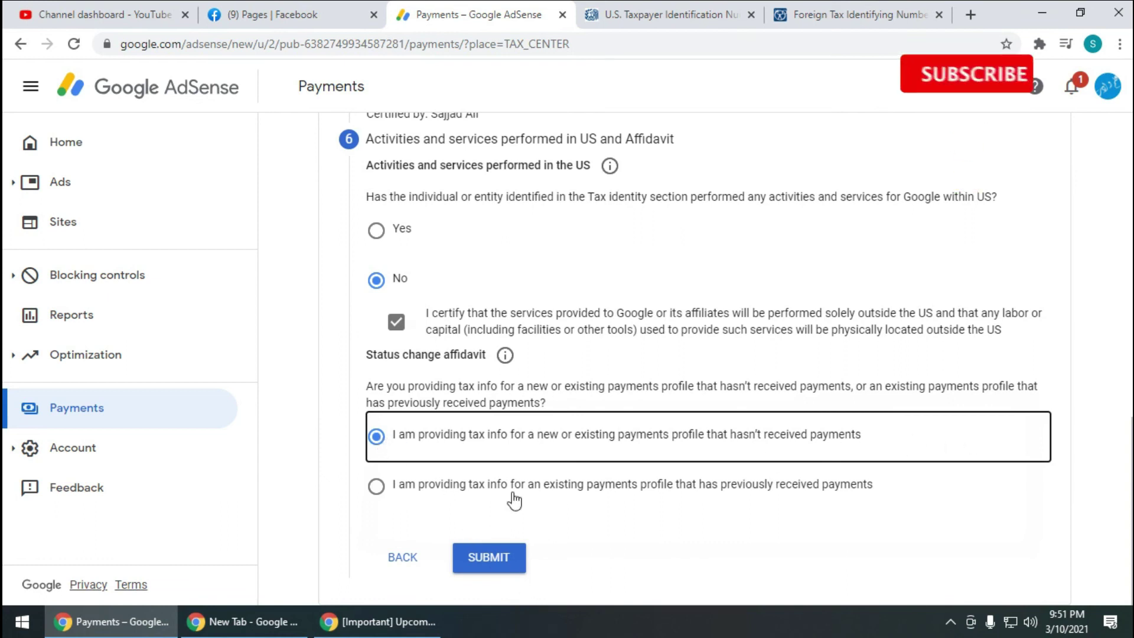
left_click(378, 491)
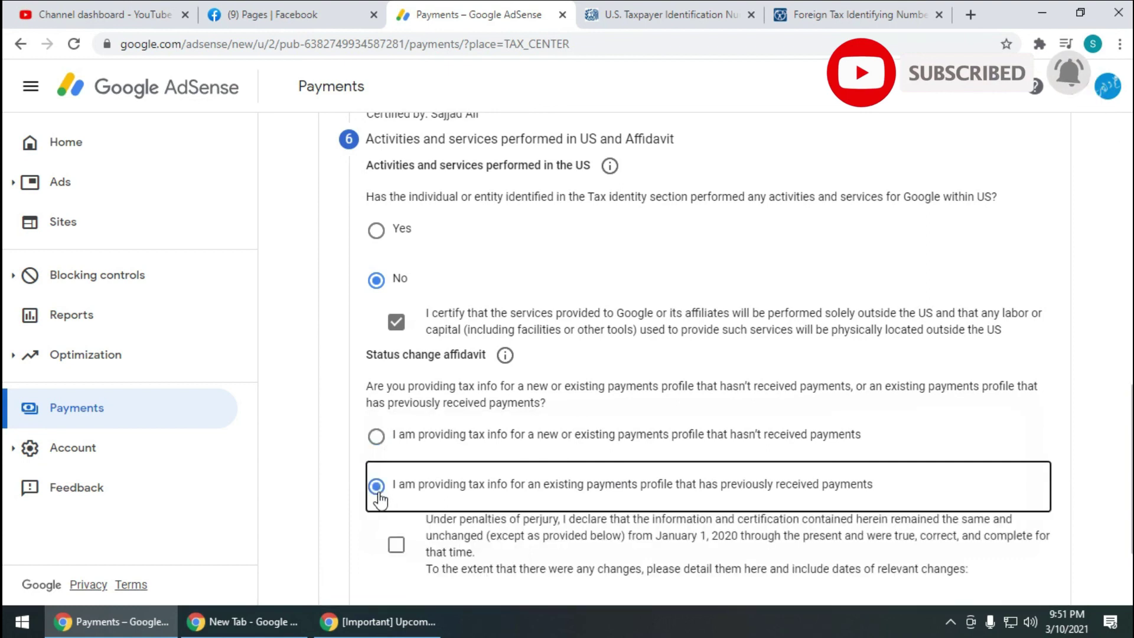
scroll(505, 517, "down", 3)
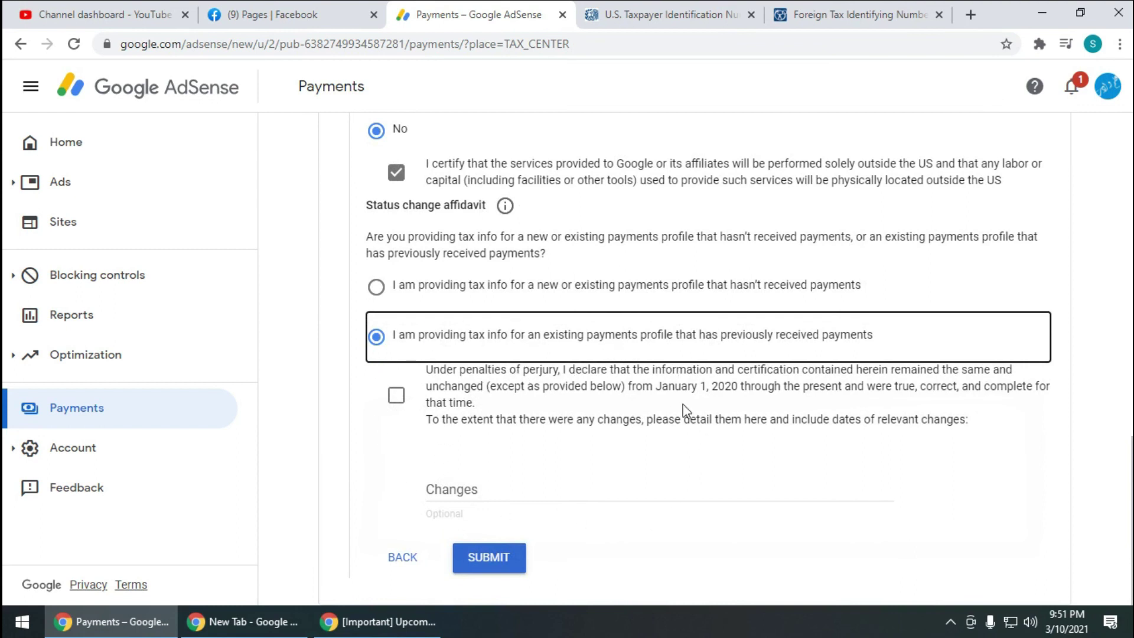
left_click(376, 290)
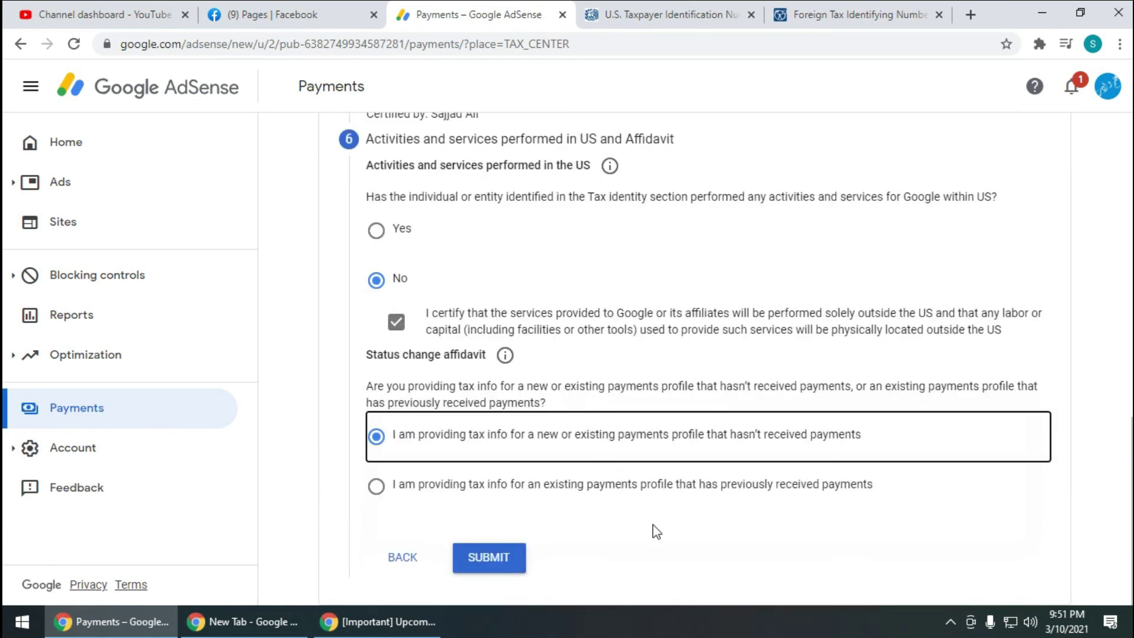